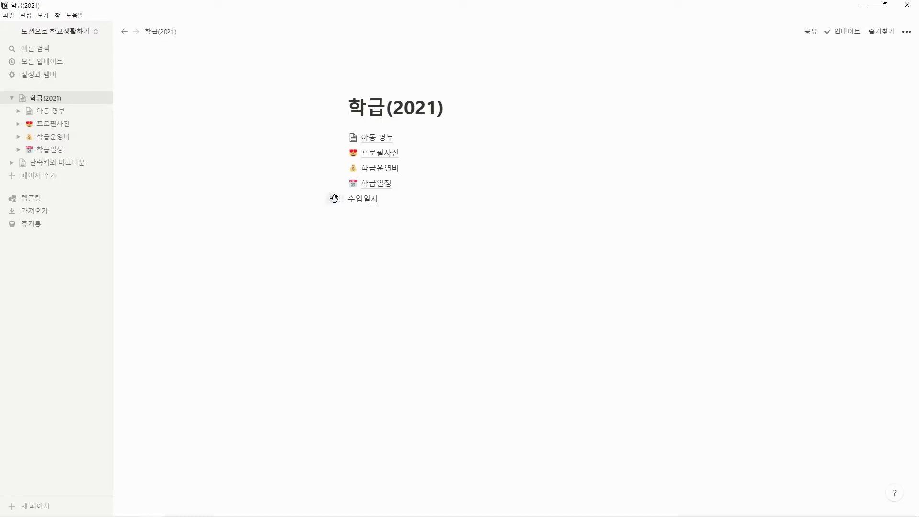
Step: Turn the 수업일지 text line into a subpage and set it up as a full-page table database
{"action": "left_click", "coordinate": [341, 199]}
{"action": "mouse_move", "coordinate": [303, 181]}
{"action": "left_click", "coordinate": [366, 181]}
{"action": "left_click", "coordinate": [375, 202]}
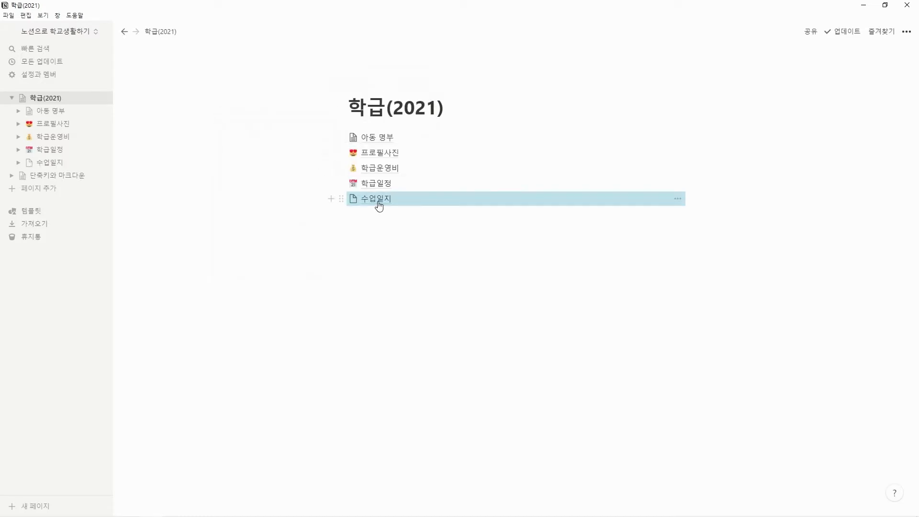
{"action": "left_click", "coordinate": [375, 202]}
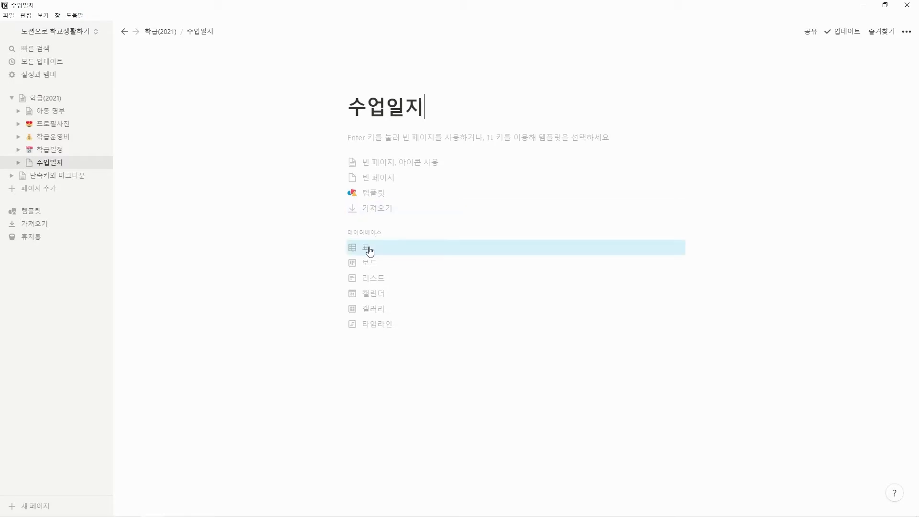
{"action": "left_click", "coordinate": [369, 250]}
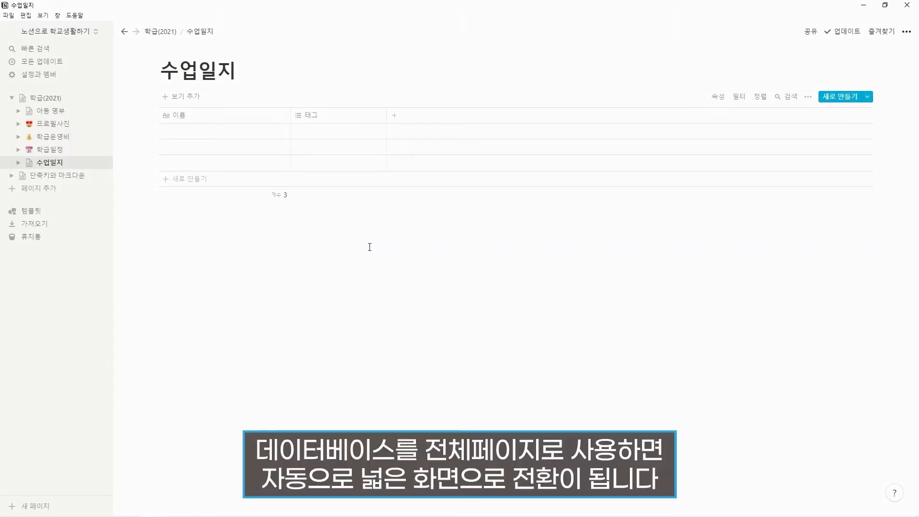
Step: Add an icon to the 수업일지 page and choose the school building emoji found with SCHOOL
{"action": "mouse_move", "coordinate": [185, 58]}
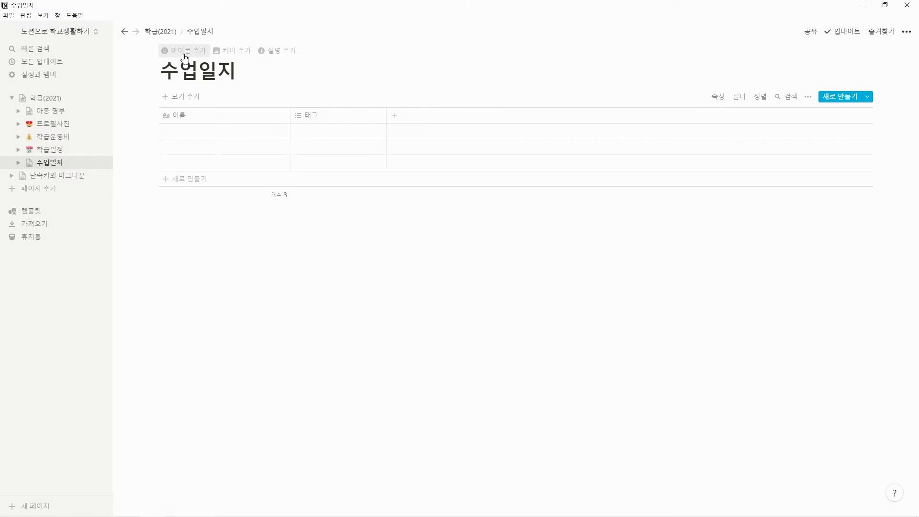
{"action": "left_click", "coordinate": [186, 58]}
{"action": "left_click", "coordinate": [168, 71]}
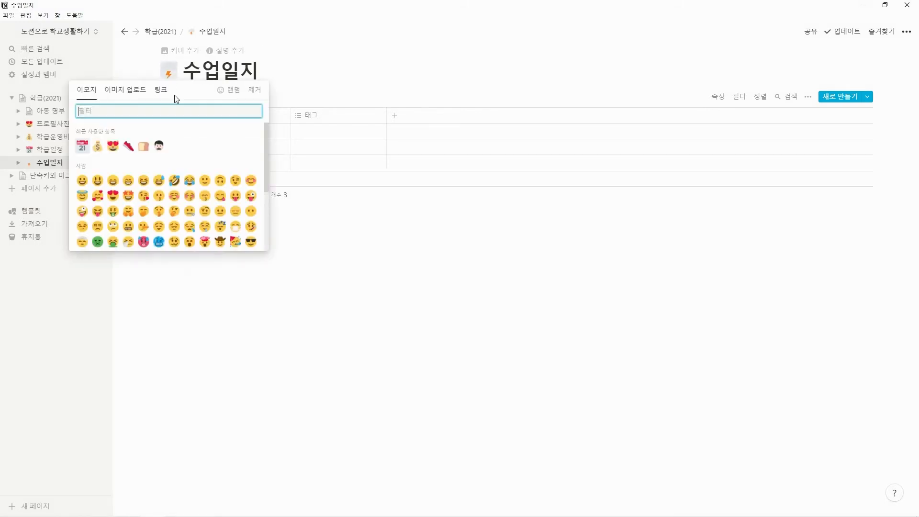
{"action": "type", "text": "SCHOOL"}
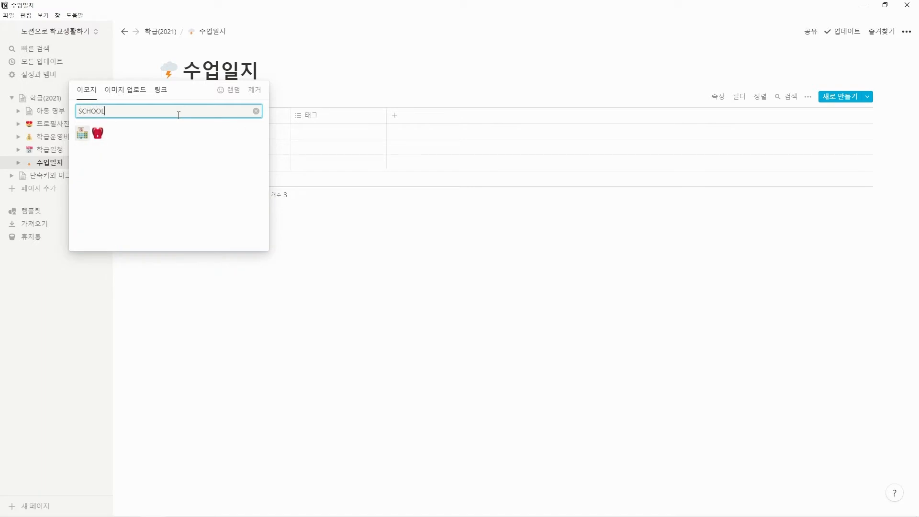
{"action": "left_click", "coordinate": [82, 133]}
Step: Add a page cover and replace it with an Unsplash CLASSROOM photo of a presenter speaking to a seated audience
{"action": "left_click", "coordinate": [171, 104]}
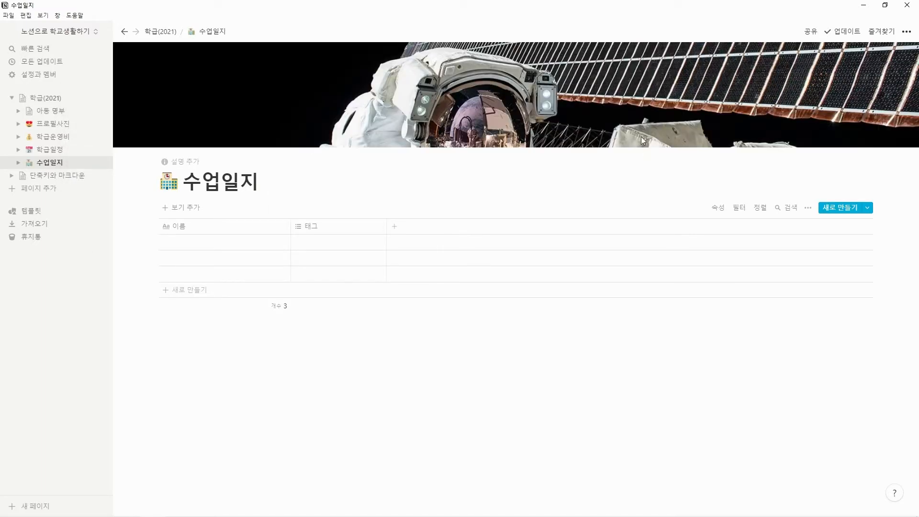
{"action": "left_click", "coordinate": [652, 138]}
{"action": "left_click", "coordinate": [607, 155]}
{"action": "type", "text": "CLASSROOM"}
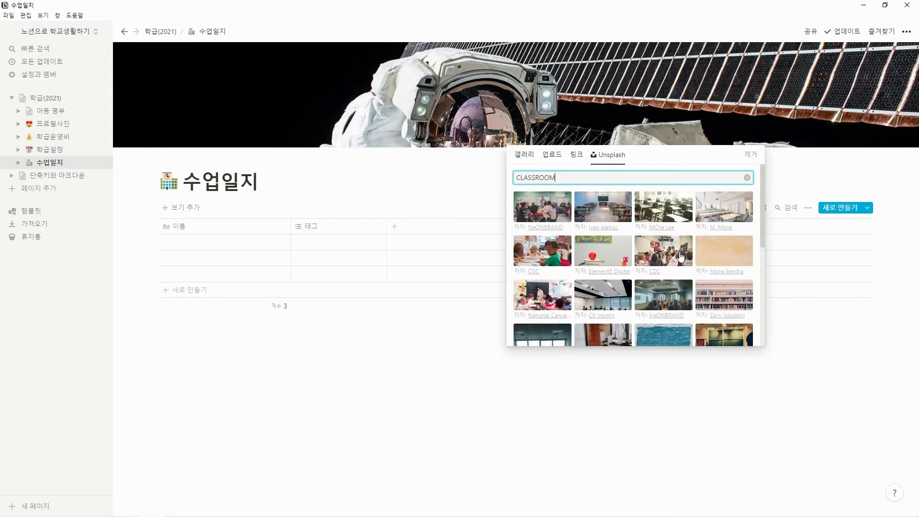
{"action": "left_click", "coordinate": [663, 295]}
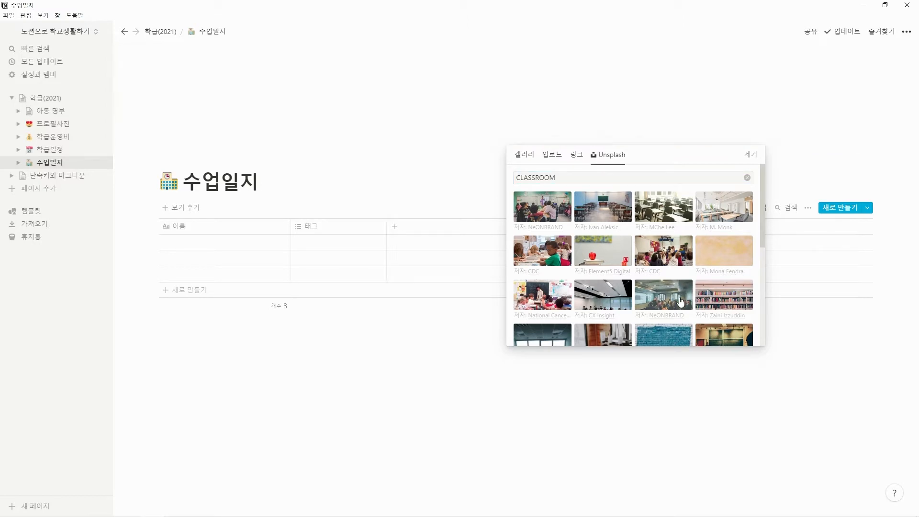
{"action": "left_click", "coordinate": [812, 372]}
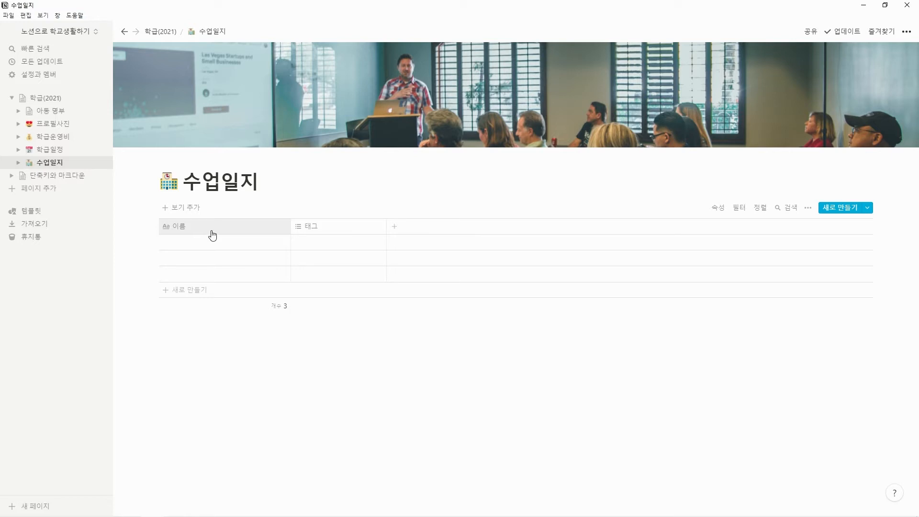
Step: Rename the table's title column from the default name as 수업내용
{"action": "left_click", "coordinate": [195, 229]}
{"action": "type", "text": "TND"}
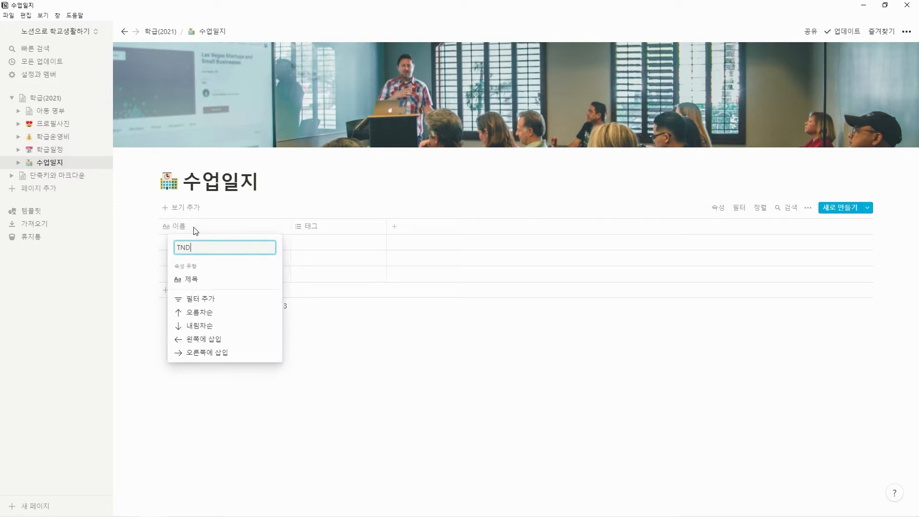
{"action": "type", "text": "업내요"}
{"action": "key", "text": "Return"}
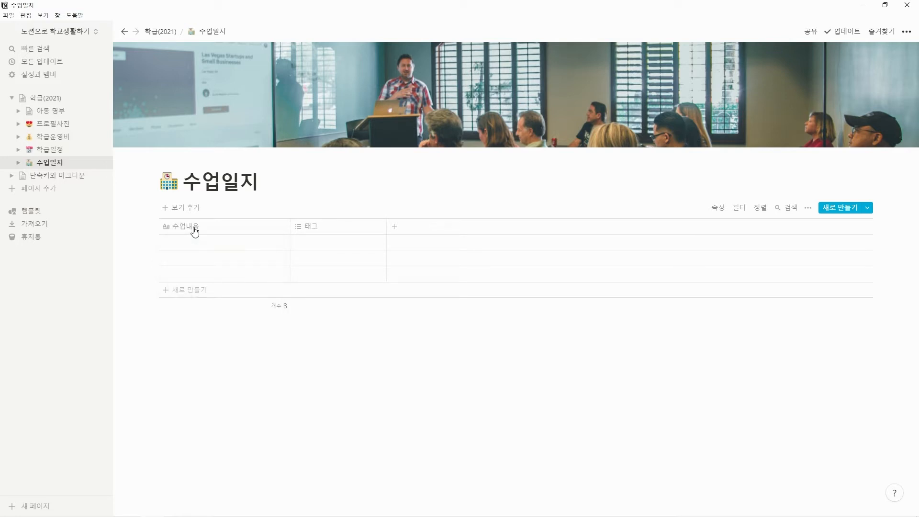
Step: Rename the tag column as 일자 and change its property type to date (날짜)
{"action": "left_click", "coordinate": [343, 232]}
{"action": "type", "text": "일자"}
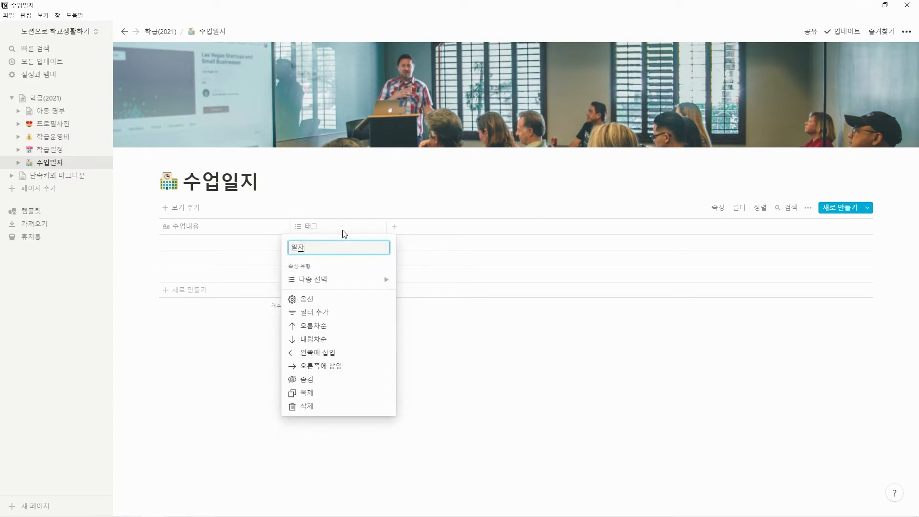
{"action": "left_click", "coordinate": [362, 278]}
{"action": "left_click", "coordinate": [419, 246]}
Step: Add a column named 교시 with the select (선택) property type
{"action": "left_click", "coordinate": [394, 226]}
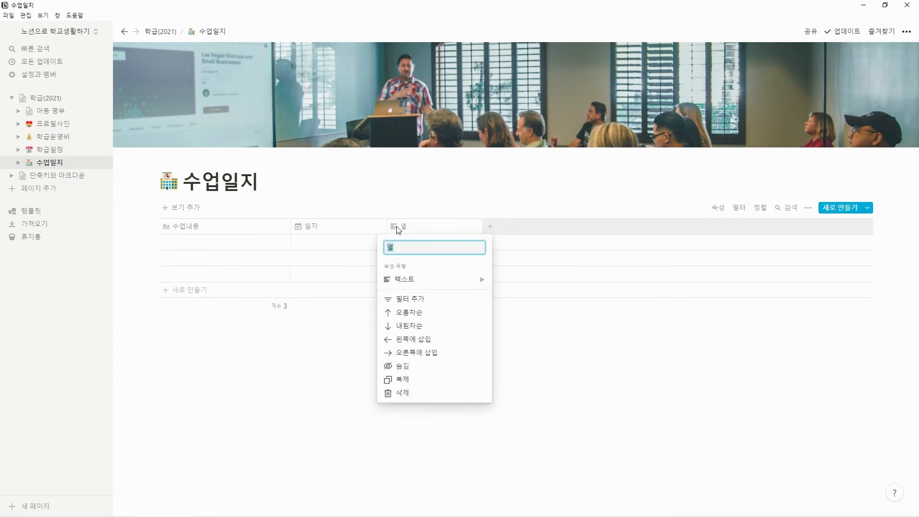
{"action": "type", "text": "교시"}
{"action": "left_click", "coordinate": [430, 279]}
{"action": "left_click", "coordinate": [508, 220]}
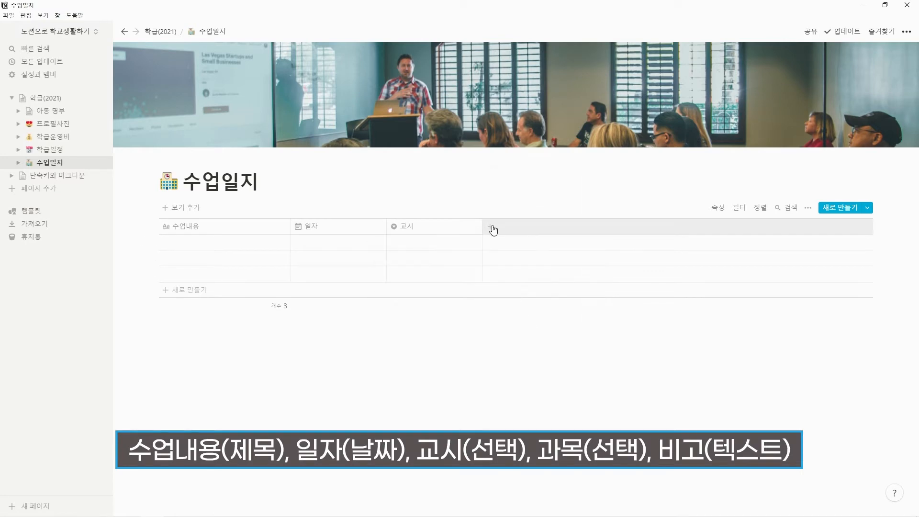
Step: Add a column named 과목 with the select (선택) property type
{"action": "left_click", "coordinate": [490, 226]}
{"action": "type", "text": "과모"}
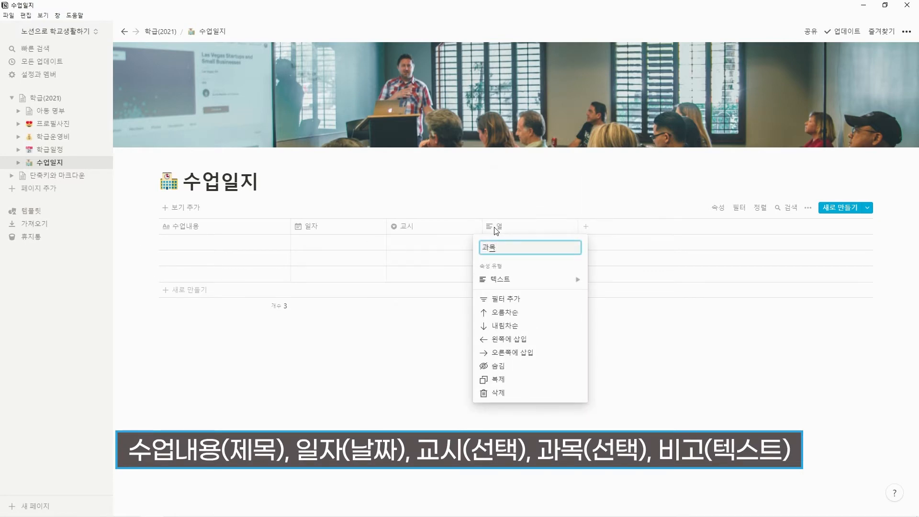
{"action": "left_click", "coordinate": [550, 279]}
{"action": "left_click", "coordinate": [643, 225]}
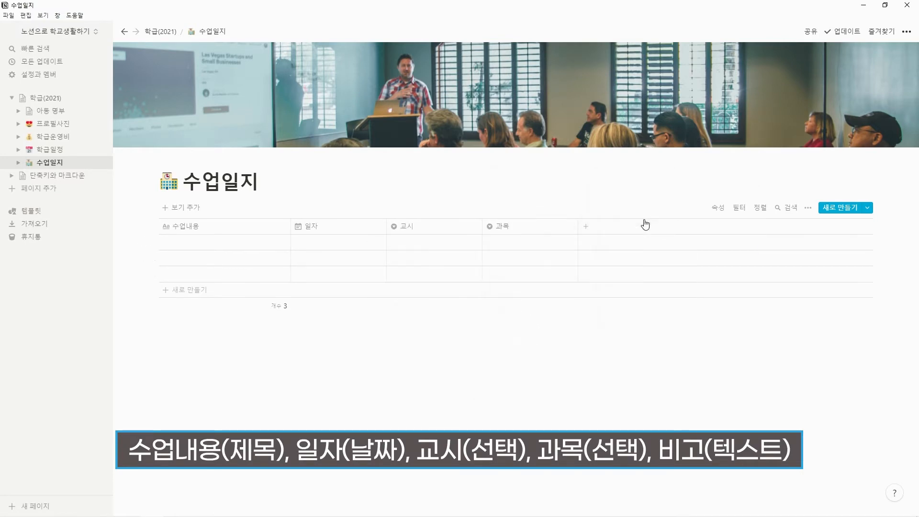
Step: Add a text column named 비고 and move the 수업내용 column between 과목 and 비고
{"action": "left_click", "coordinate": [586, 226]}
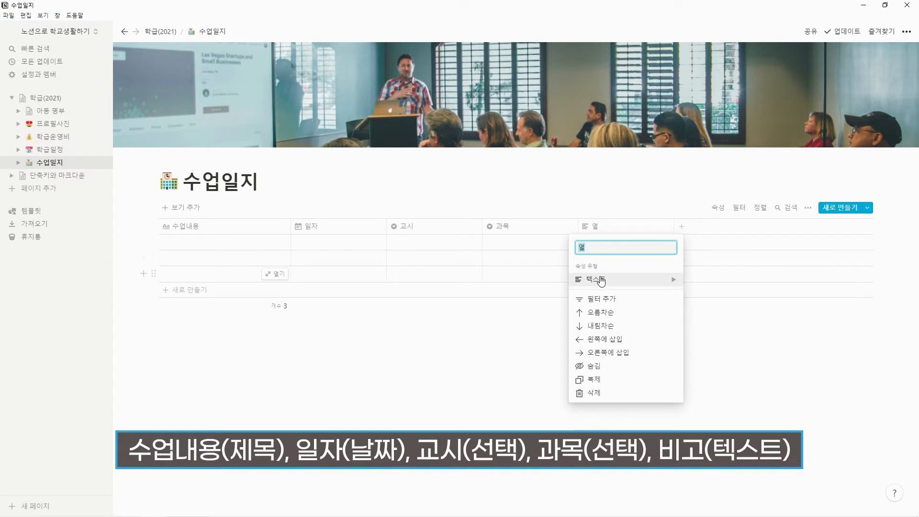
{"action": "type", "text": "비고"}
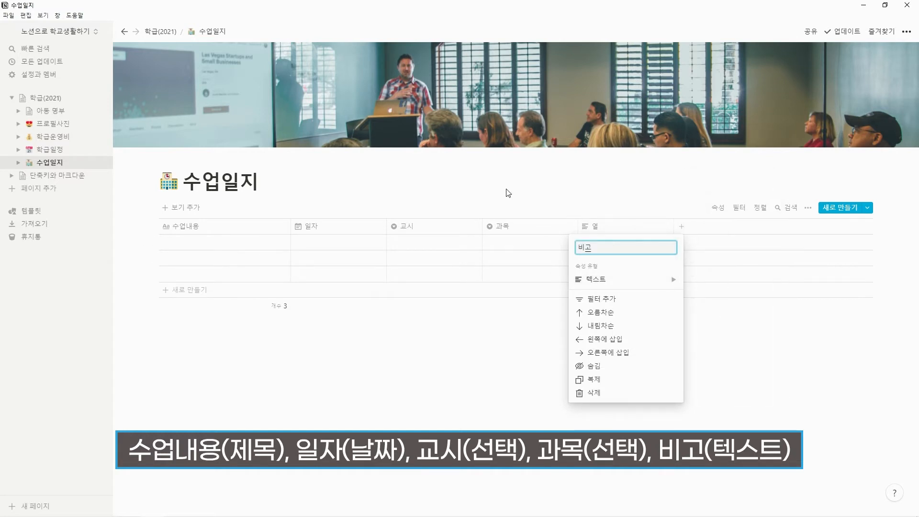
{"action": "key", "text": "Return"}
{"action": "left_click_drag", "start_coordinate": [201, 226], "coordinate": [550, 236]}
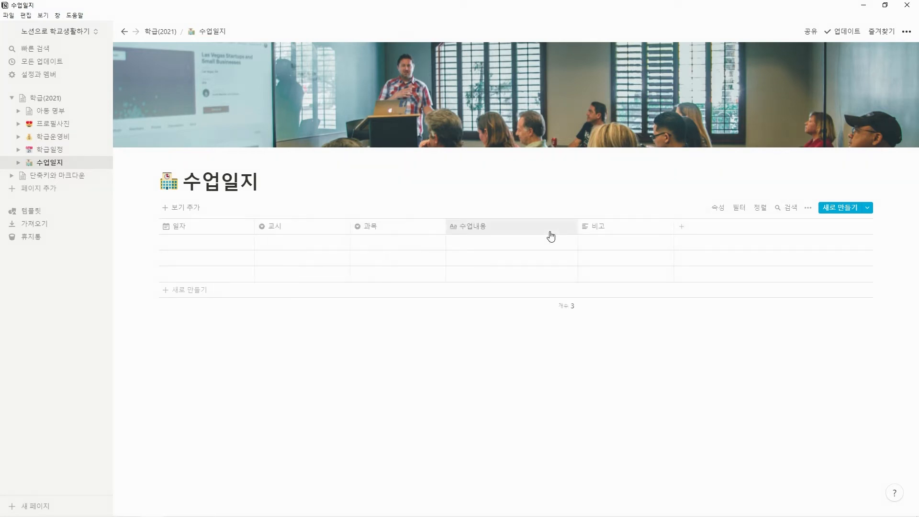
Step: Narrow the 일자, 교시 and 과목 columns and widen the 수업내용 and 비고 columns
{"action": "left_click_drag", "start_coordinate": [254, 228], "coordinate": [219, 229]}
{"action": "left_click_drag", "start_coordinate": [315, 229], "coordinate": [263, 240]}
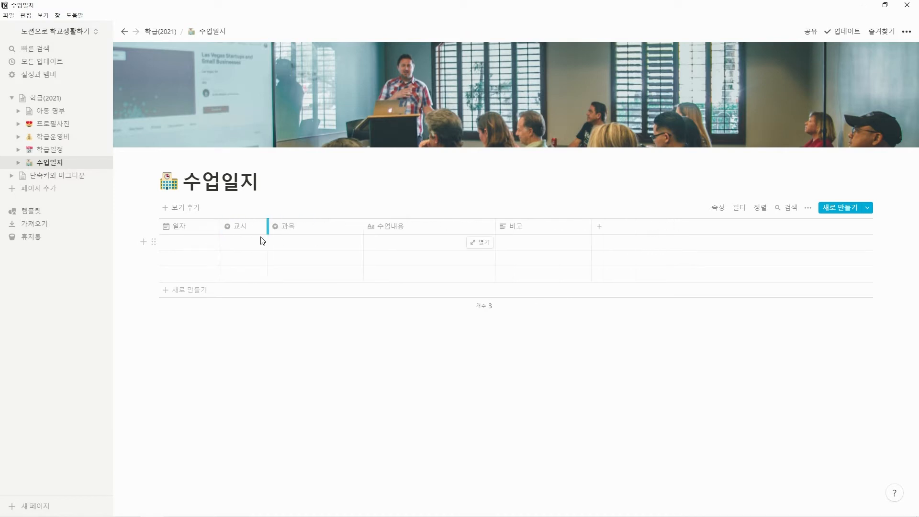
{"action": "left_click_drag", "start_coordinate": [362, 230], "coordinate": [315, 234]}
{"action": "left_click_drag", "start_coordinate": [448, 232], "coordinate": [492, 230]}
{"action": "left_click_drag", "start_coordinate": [587, 231], "coordinate": [670, 231]}
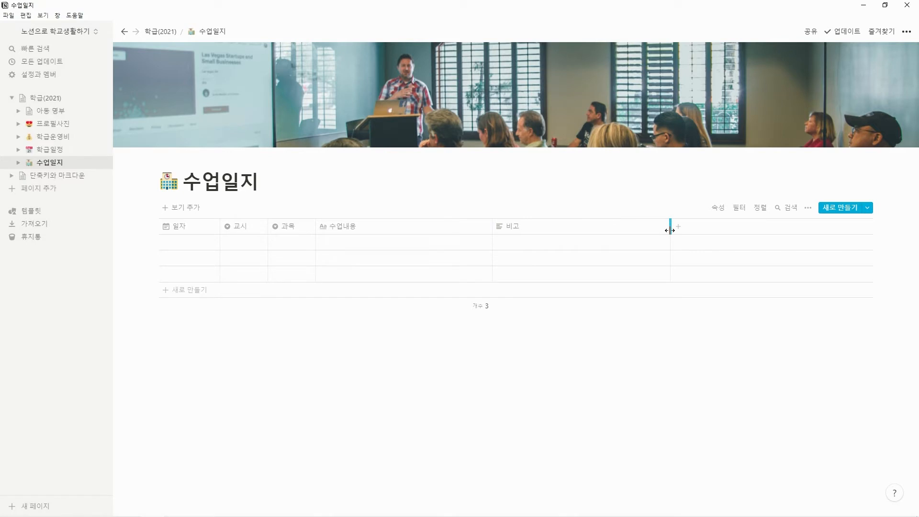
{"action": "left_click_drag", "start_coordinate": [492, 230], "coordinate": [511, 234]}
Step: Examine the property settings of the 일자 and 교시 columns, including the date picker of a 일자 cell
{"action": "left_click", "coordinate": [196, 233]}
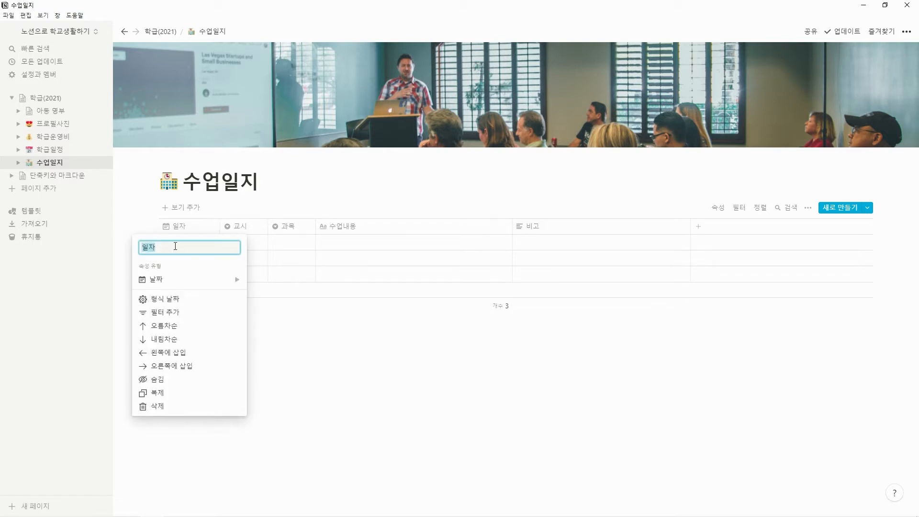
{"action": "mouse_move", "coordinate": [210, 285]}
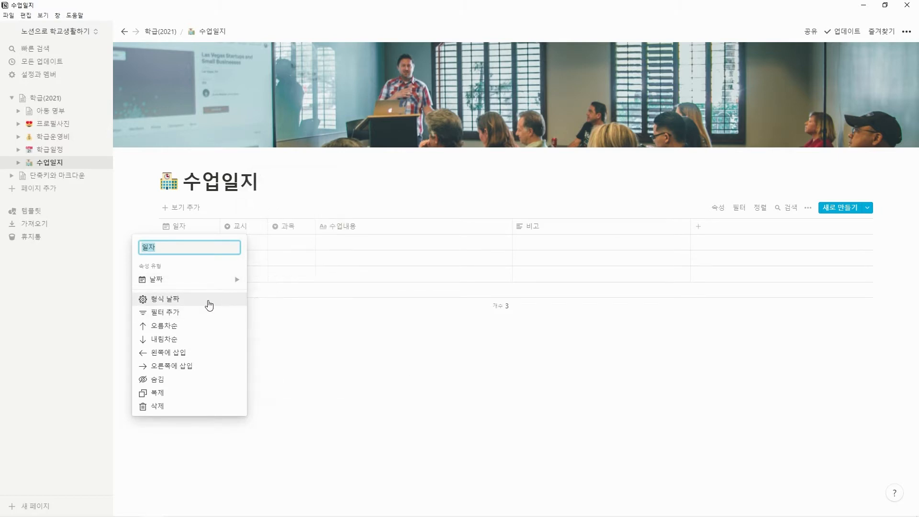
{"action": "left_click", "coordinate": [209, 304]}
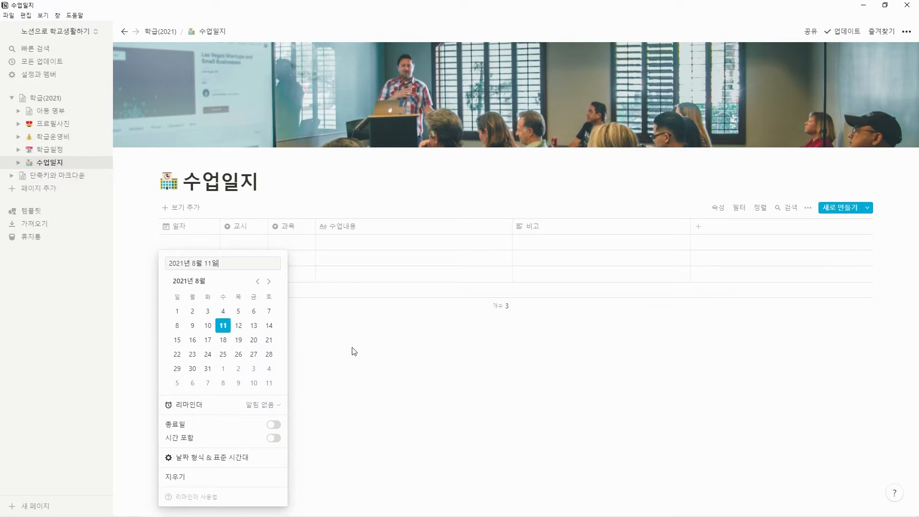
{"action": "key", "text": "Escape"}
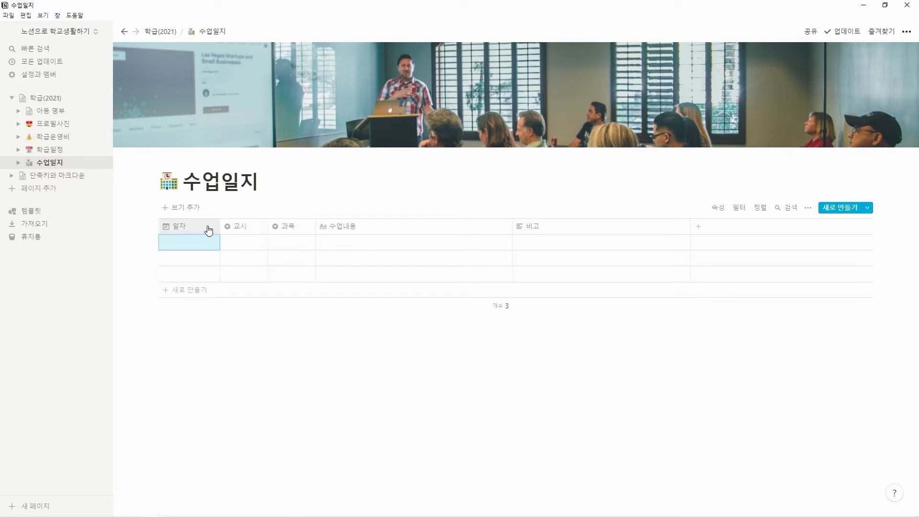
{"action": "left_click", "coordinate": [256, 230]}
{"action": "mouse_move", "coordinate": [262, 281]}
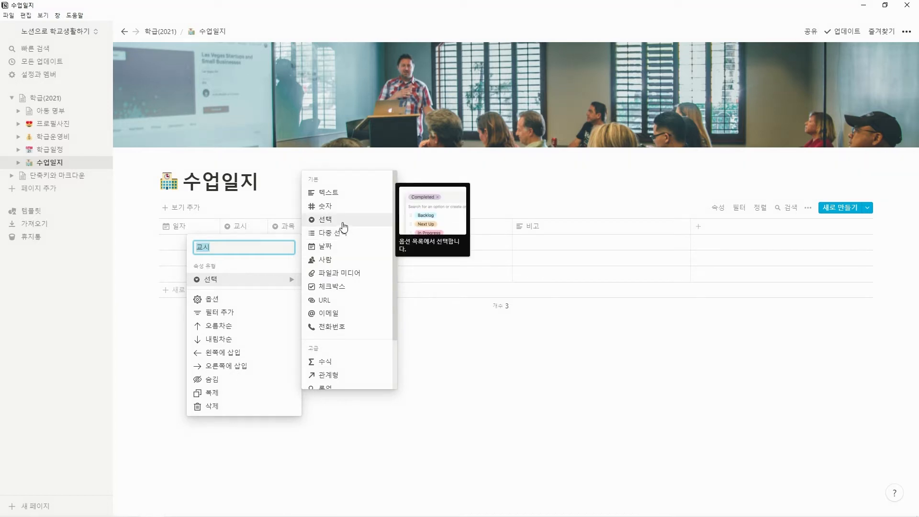
{"action": "left_click", "coordinate": [235, 218]}
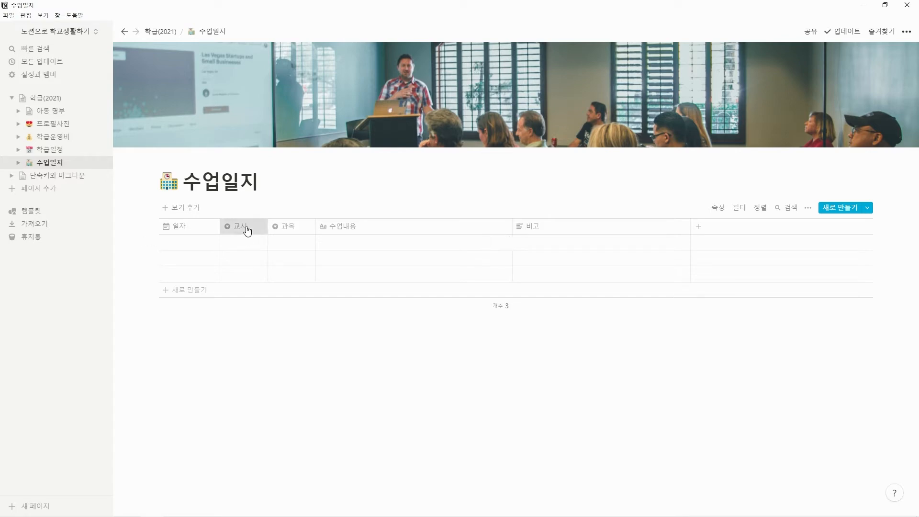
{"action": "left_click", "coordinate": [246, 229]}
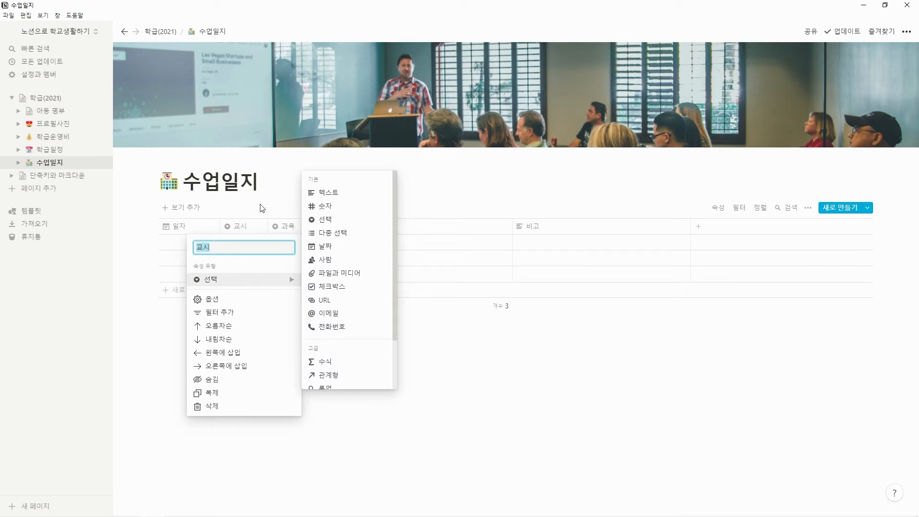
{"action": "left_click", "coordinate": [279, 209]}
Step: Examine the property types of the 과목, 수업내용 and 비고 columns
{"action": "left_click", "coordinate": [286, 228]}
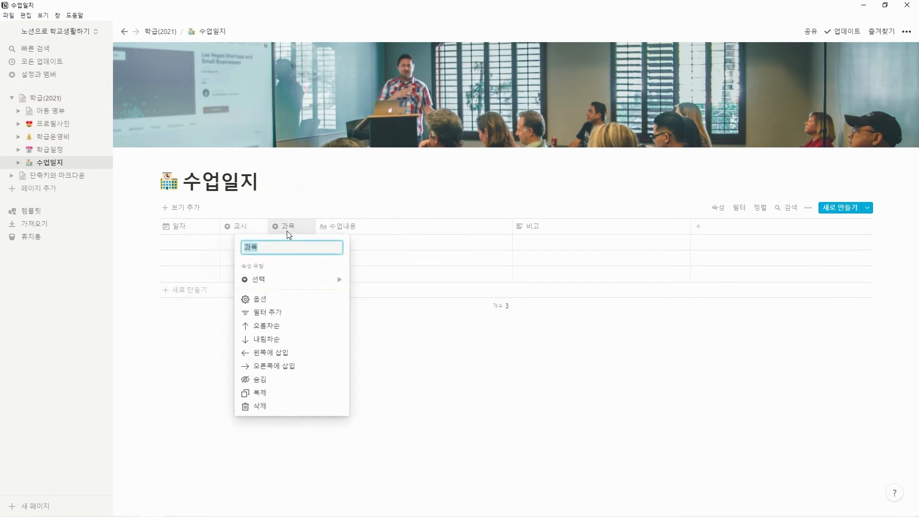
{"action": "mouse_move", "coordinate": [295, 285]}
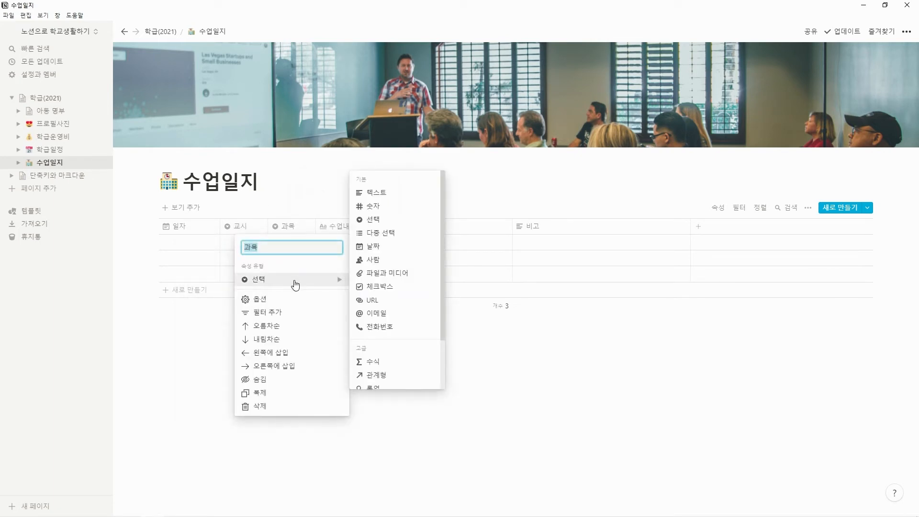
{"action": "left_click", "coordinate": [297, 219]}
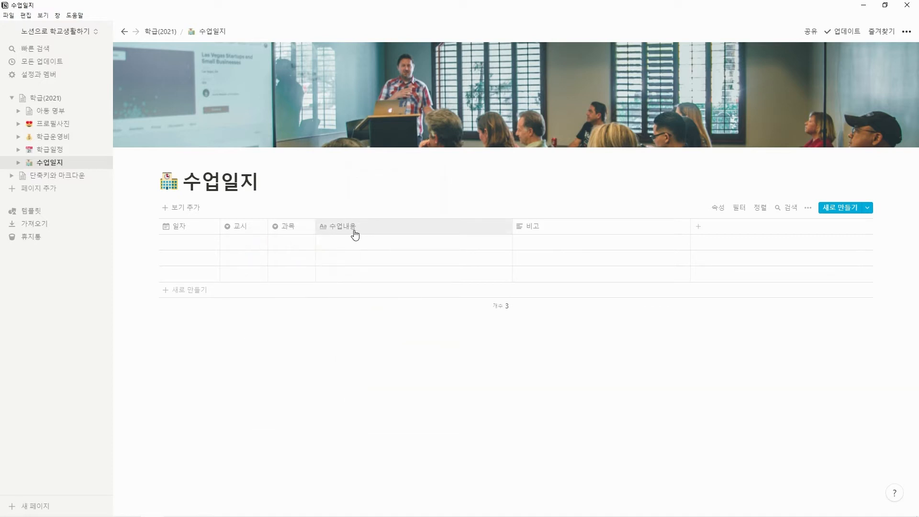
{"action": "left_click", "coordinate": [378, 229]}
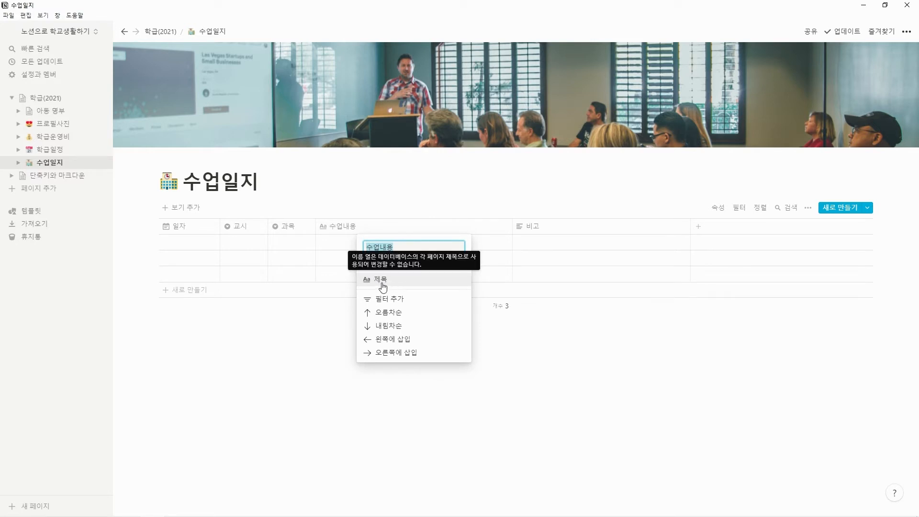
{"action": "left_click", "coordinate": [401, 205]}
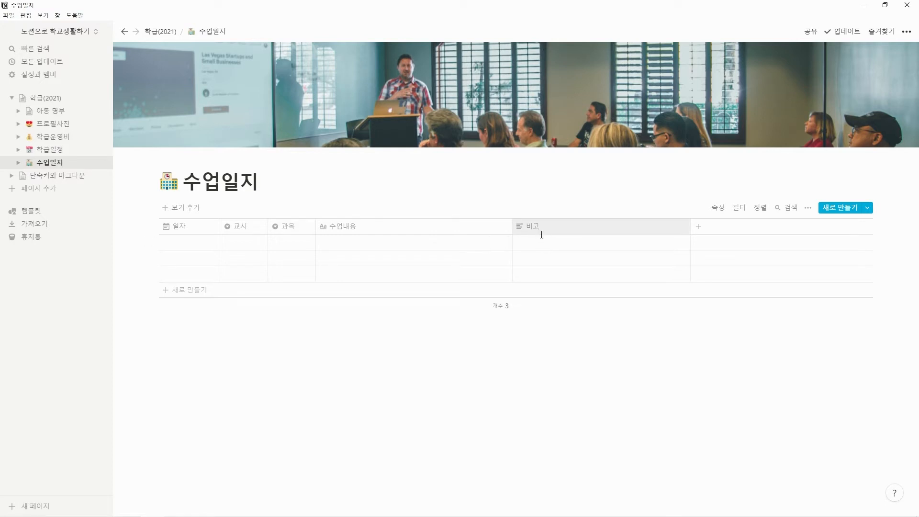
{"action": "left_click", "coordinate": [540, 231]}
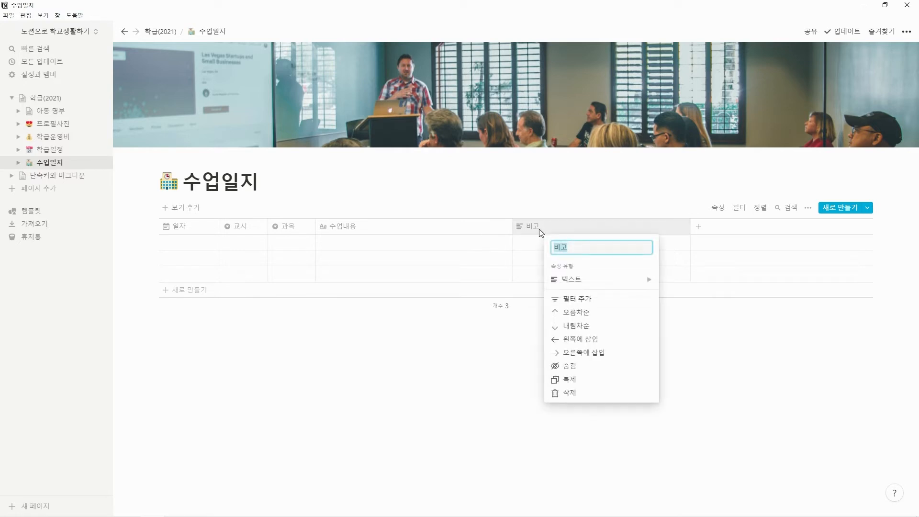
Step: View the property type options of the 비고 column
{"action": "mouse_move", "coordinate": [575, 285]}
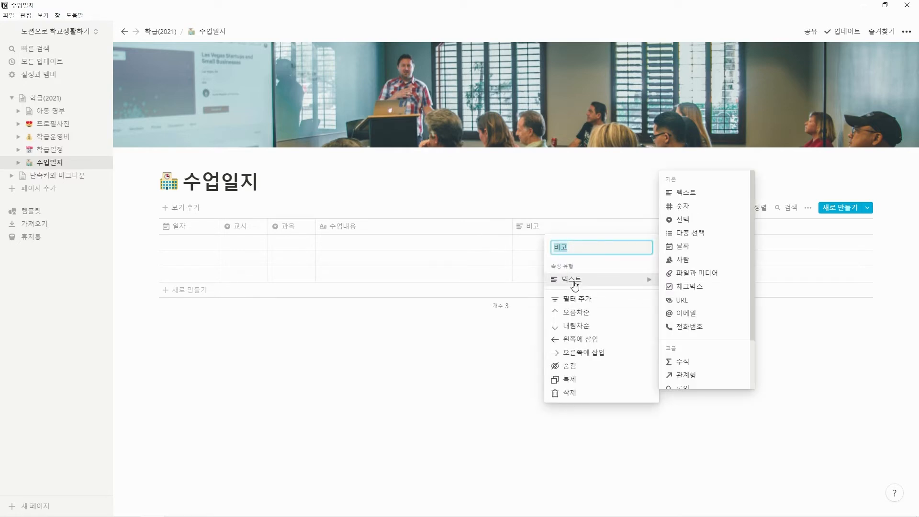
{"action": "left_click", "coordinate": [535, 192]}
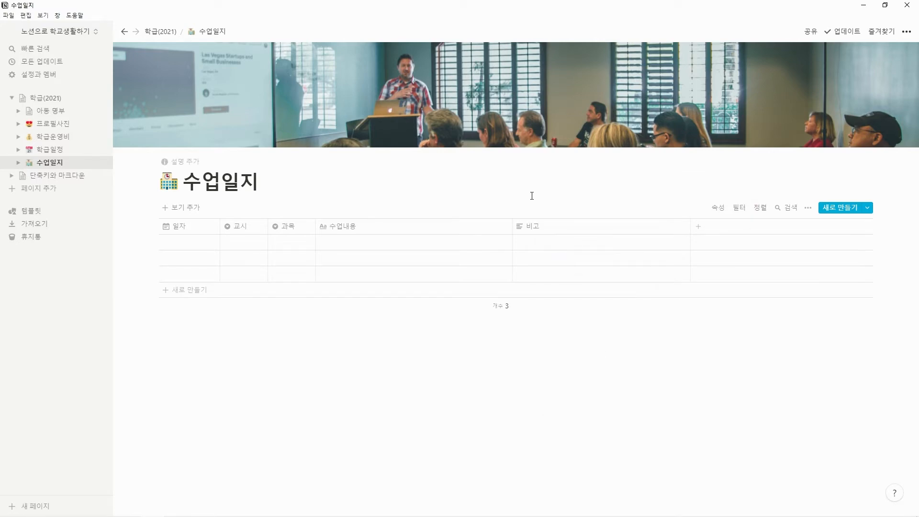
Step: Fill in the first row with 2021년 8월 11일, 1교시, 국어 and the lesson content 상황에 따른 말하기 방법 알기
{"action": "left_click", "coordinate": [206, 245]}
{"action": "left_click", "coordinate": [244, 243]}
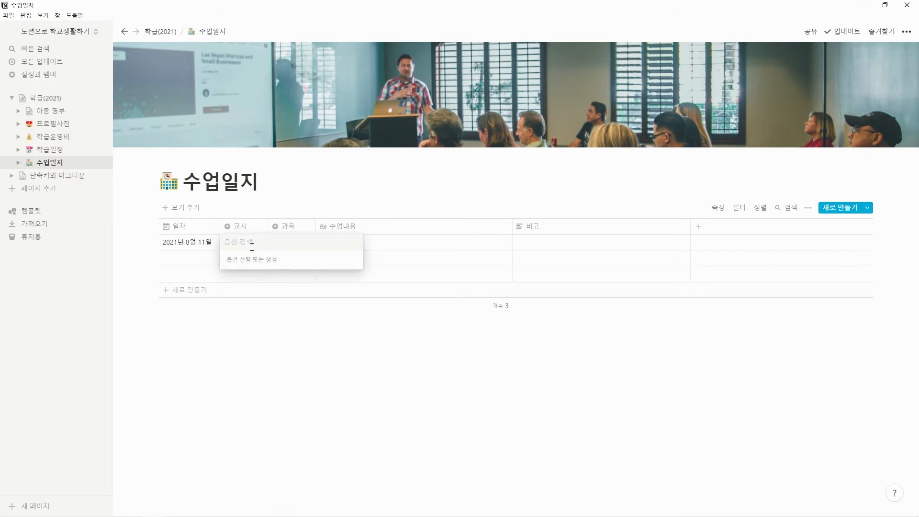
{"action": "type", "text": "1교시"}
{"action": "key", "text": "Return"}
{"action": "left_click", "coordinate": [278, 242]}
{"action": "type", "text": "국어"}
{"action": "key", "text": "Return"}
{"action": "left_click", "coordinate": [380, 241]}
{"action": "type", "text": "상황에 따른"}
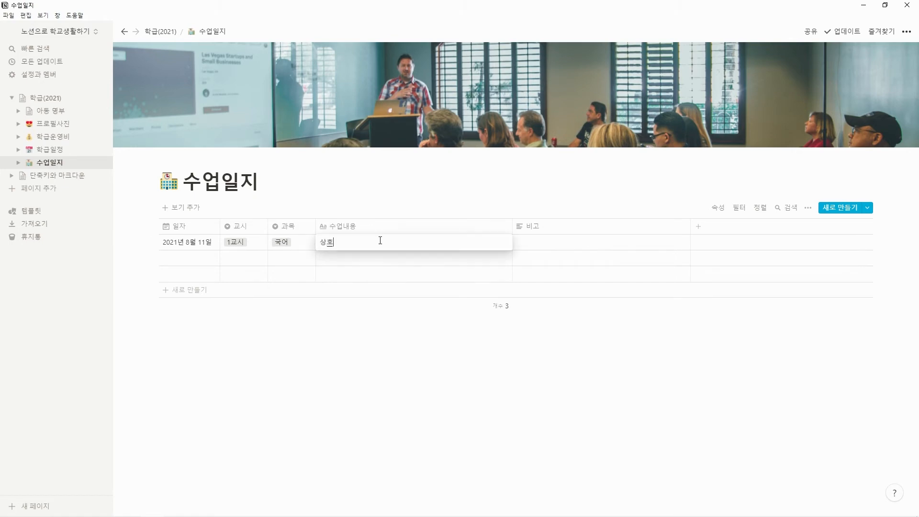
{"action": "type", "text": "방법 알기"}
{"action": "key", "text": "Escape"}
Step: Set the second row's 일자 to 2021년 8월 11일 and its 교시 to 2교시
{"action": "left_click", "coordinate": [209, 260]}
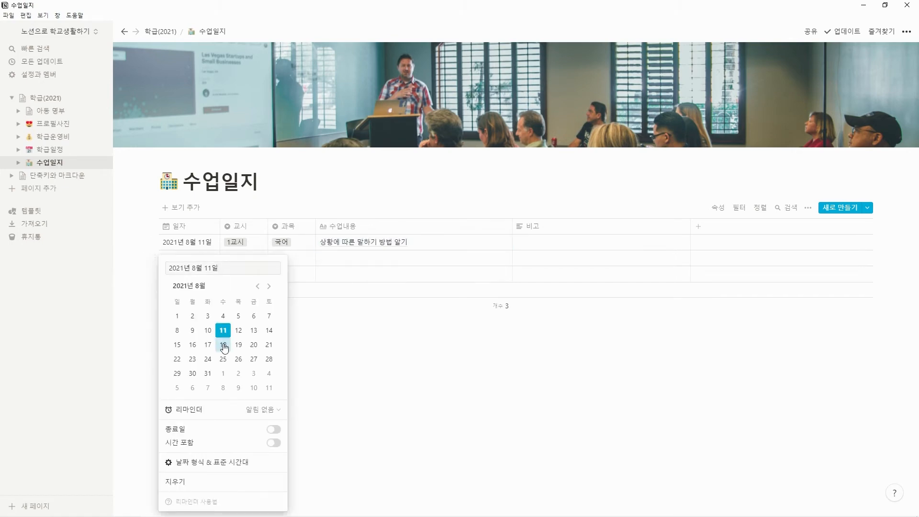
{"action": "left_click", "coordinate": [223, 330]}
{"action": "left_click", "coordinate": [254, 259]}
{"action": "type", "text": "2교시"}
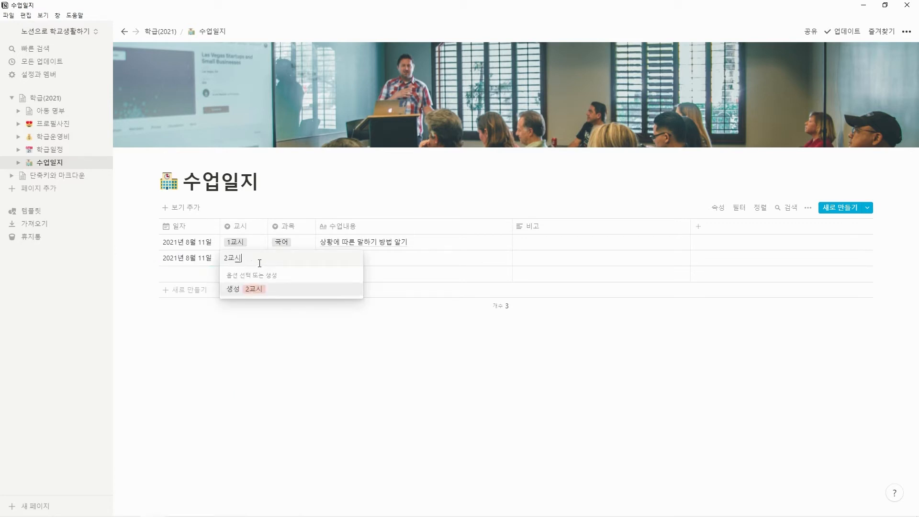
{"action": "key", "text": "Return"}
Step: Set the second row's 과목 to 수학 and its 수업내용 to 두 자리 숫자의 사칙연산 알기
{"action": "left_click", "coordinate": [282, 257]}
{"action": "type", "text": "수하"}
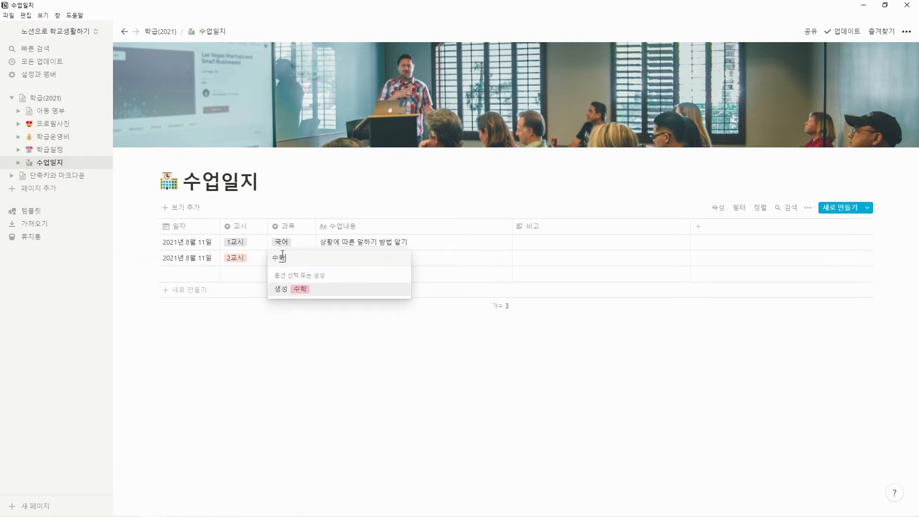
{"action": "left_click", "coordinate": [443, 262]}
{"action": "left_click", "coordinate": [443, 263]}
{"action": "left_click", "coordinate": [291, 262]}
{"action": "left_click", "coordinate": [291, 262]}
{"action": "type", "text": "수학"}
{"action": "key", "text": "Return"}
{"action": "left_click", "coordinate": [401, 253]}
{"action": "type", "text": "두재"}
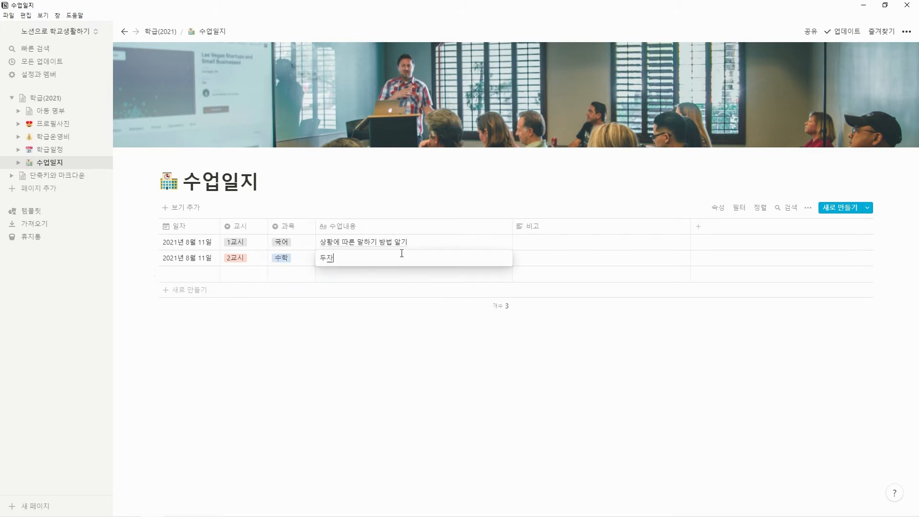
{"action": "type", "text": "리 ㅅ"}
{"action": "type", "text": "숫자의 사칙연사ㄴ 알기"}
Step: Fill in the third row with 2021년 8월 11일, 3교시, 사회 and the lesson content 도시와 촌락의 차이점 이해하기
{"action": "left_click", "coordinate": [169, 274]}
{"action": "left_click", "coordinate": [176, 275]}
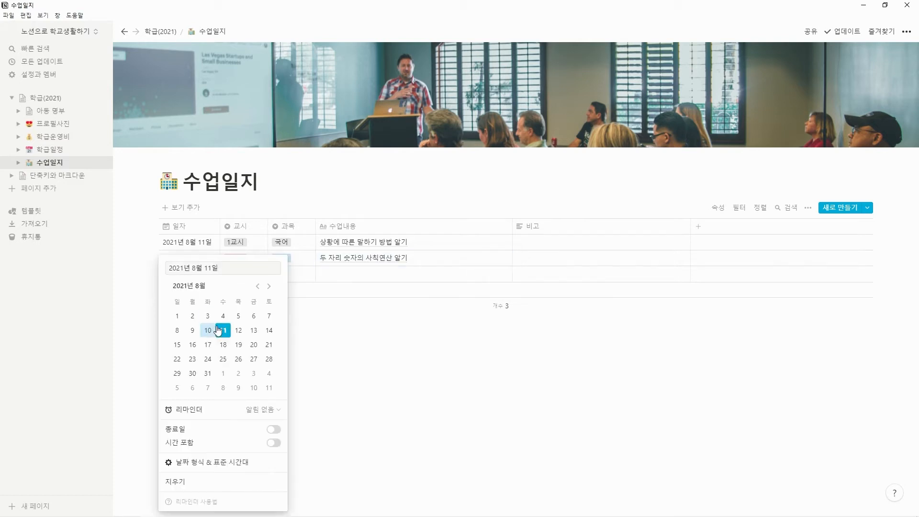
{"action": "left_click", "coordinate": [306, 333]}
{"action": "left_click", "coordinate": [245, 273]}
{"action": "type", "text": "3교시"}
{"action": "key", "text": "Return"}
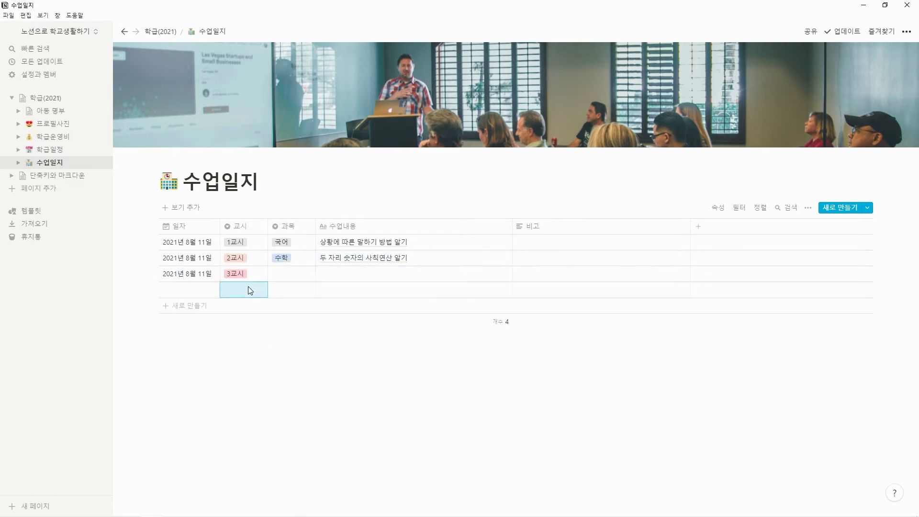
{"action": "left_click", "coordinate": [297, 278]}
{"action": "type", "text": "사회"}
{"action": "key", "text": "Return"}
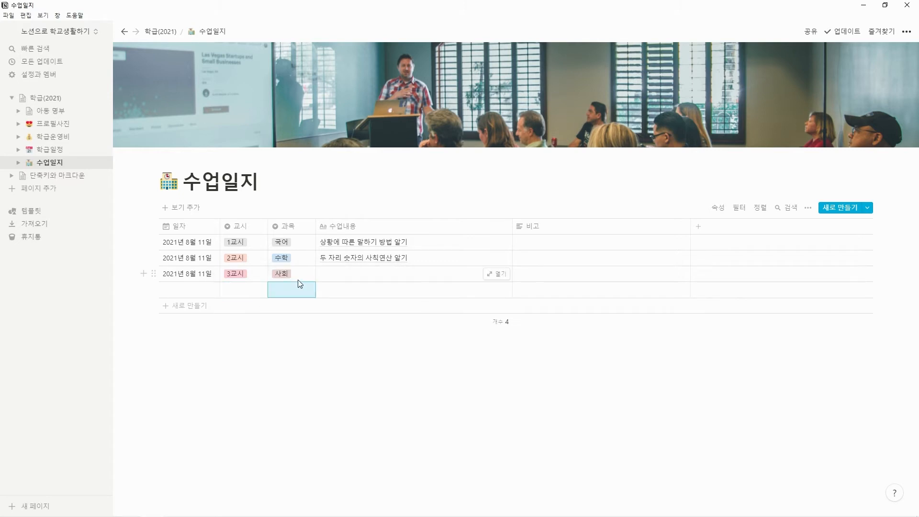
{"action": "left_click", "coordinate": [335, 274]}
{"action": "type", "text": "도시와 촌락의 차이점 이해하기"}
{"action": "key", "text": "Return"}
Step: Fill in the fourth row with 2021년 8월 11일, 4교시, 과학 and the lesson content 식물의 한살이 이해하기
{"action": "left_click", "coordinate": [203, 291]}
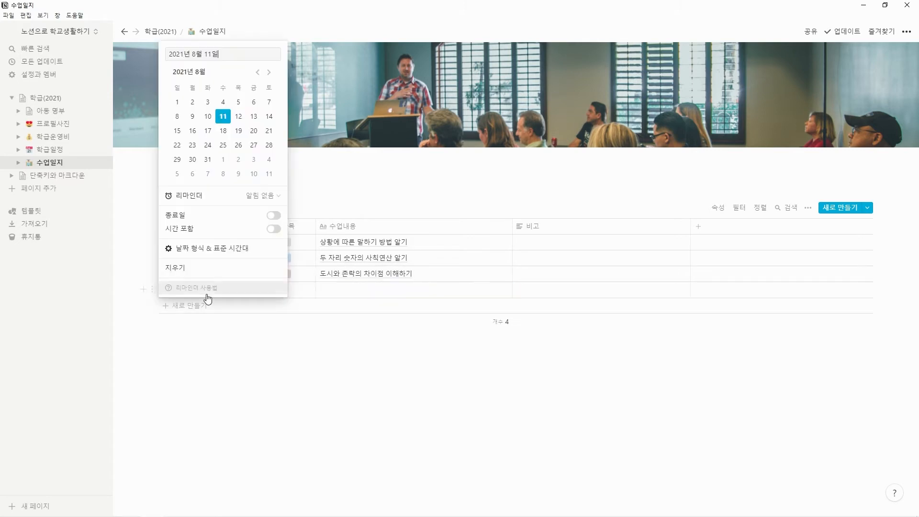
{"action": "left_click", "coordinate": [223, 116]}
{"action": "left_click", "coordinate": [236, 289]}
{"action": "type", "text": "4교시"}
{"action": "key", "text": "Return"}
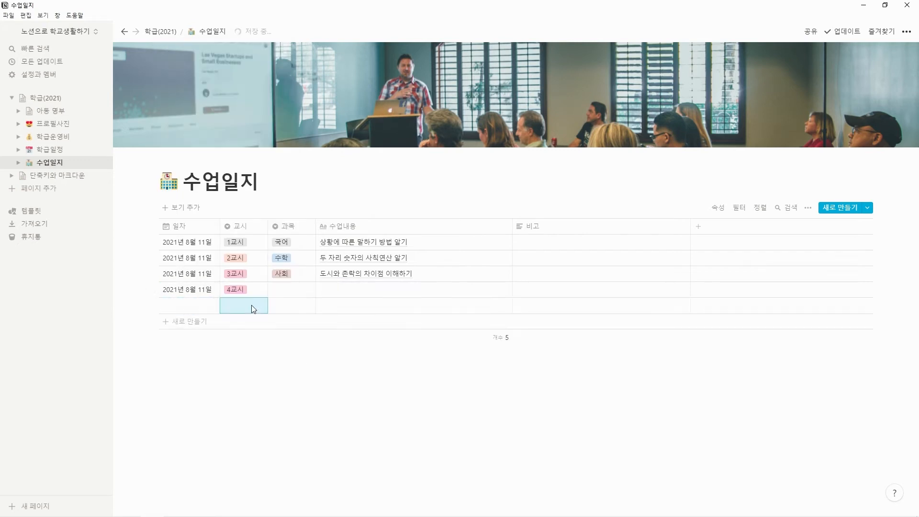
{"action": "left_click", "coordinate": [280, 290]}
{"action": "type", "text": "과학"}
{"action": "key", "text": "Return"}
{"action": "left_click", "coordinate": [345, 293]}
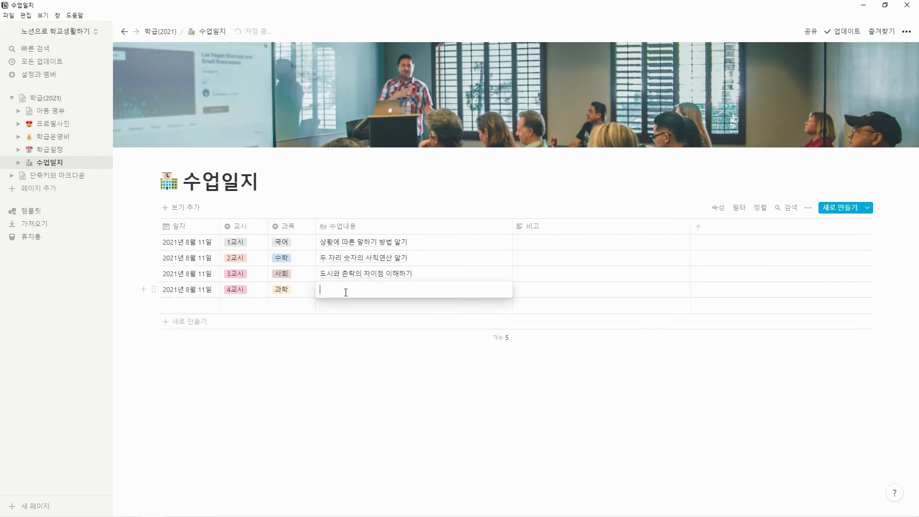
{"action": "type", "text": "식물의 한살이 이해하기"}
{"action": "key", "text": "Escape"}
Step: Set the fifth row's 일자 to 2021년 8월 12일, its 교시 to 1교시 and its 과목 to 국어
{"action": "left_click", "coordinate": [199, 306]}
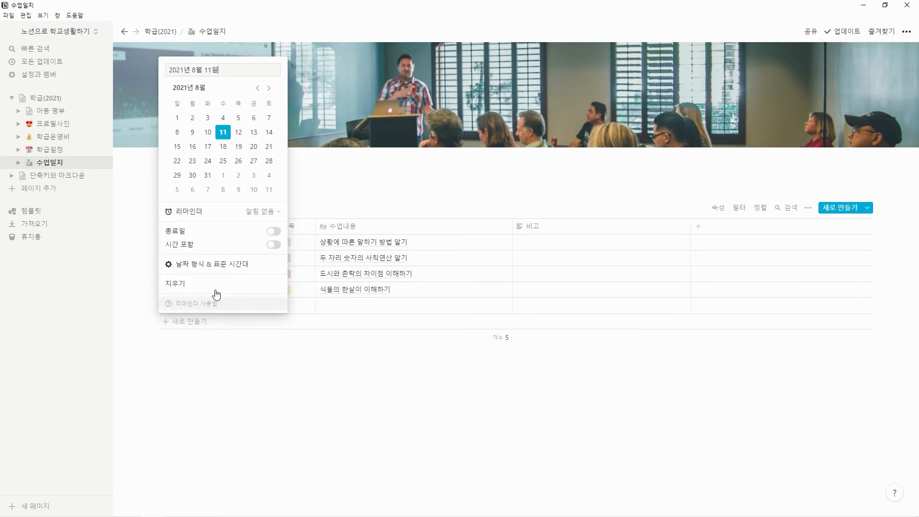
{"action": "left_click", "coordinate": [239, 132]}
{"action": "key", "text": "Escape"}
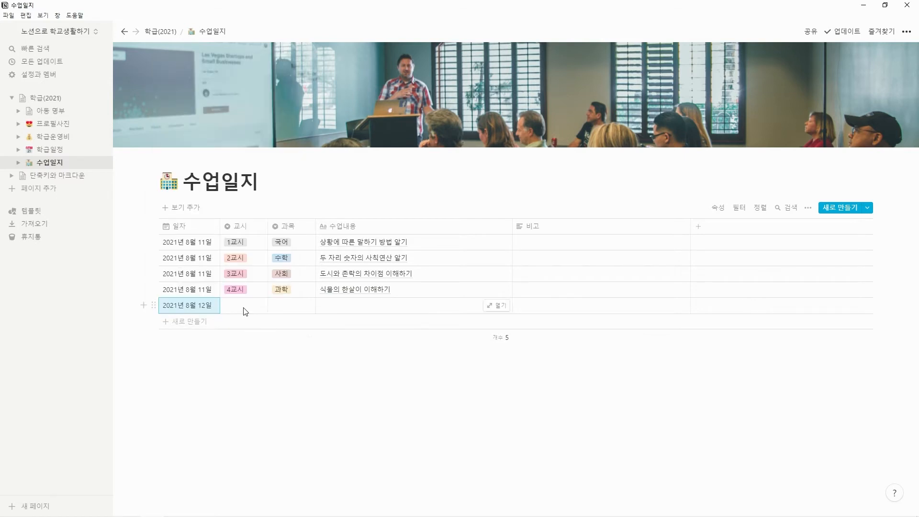
{"action": "left_click", "coordinate": [242, 308]}
{"action": "key", "text": "Return"}
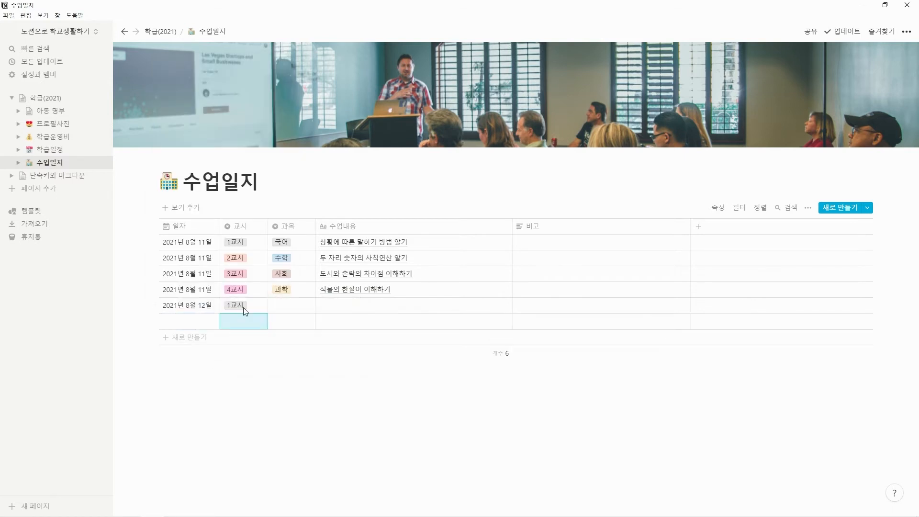
{"action": "left_click", "coordinate": [293, 304]}
{"action": "left_click", "coordinate": [302, 340]}
Step: Enter 상황에 따라서 말하기 as the fifth row's 수업내용
{"action": "left_click", "coordinate": [368, 309]}
{"action": "type", "text": "상황에 "}
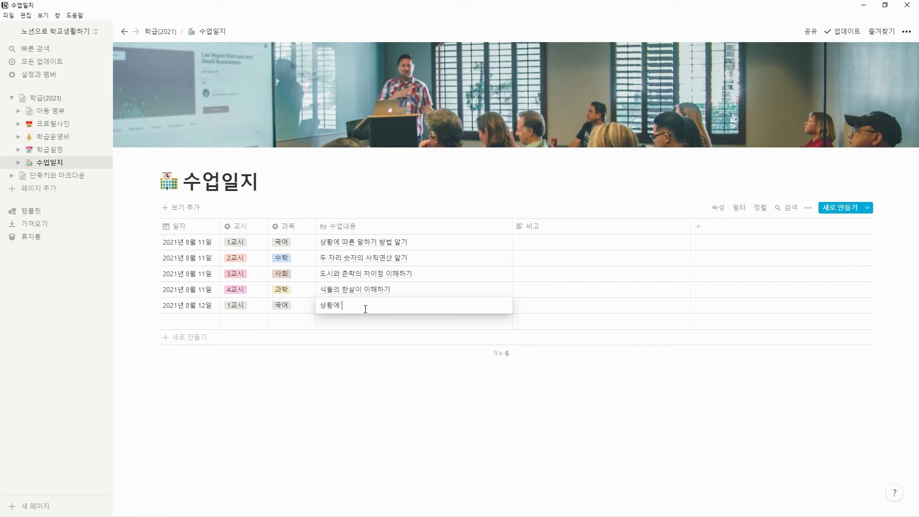
{"action": "type", "text": "따른 말하기 실습"}
{"action": "key", "text": "BackSpace"}
{"action": "key", "text": "BackSpace"}
{"action": "key", "text": "BackSpace"}
{"action": "key", "text": "BackSpace"}
{"action": "key", "text": "BackSpace"}
{"action": "key", "text": "BackSpace"}
{"action": "key", "text": "BackSpace"}
{"action": "key", "text": "BackSpace"}
{"action": "key", "text": "BackSpace"}
{"action": "key", "text": "BackSpace"}
{"action": "key", "text": "BackSpace"}
{"action": "key", "text": "BackSpace"}
{"action": "type", "text": "따라서 말하기"}
{"action": "key", "text": "Return"}
Step: Fill in the sixth row with 2021년 8월 12일, 2교시, 수학 and the lesson content 사칙연산 테스트
{"action": "left_click", "coordinate": [210, 321]}
{"action": "left_click", "coordinate": [239, 149]}
{"action": "left_click", "coordinate": [242, 321]}
{"action": "left_click", "coordinate": [265, 367]}
{"action": "left_click", "coordinate": [291, 321]}
{"action": "left_click", "coordinate": [282, 367]}
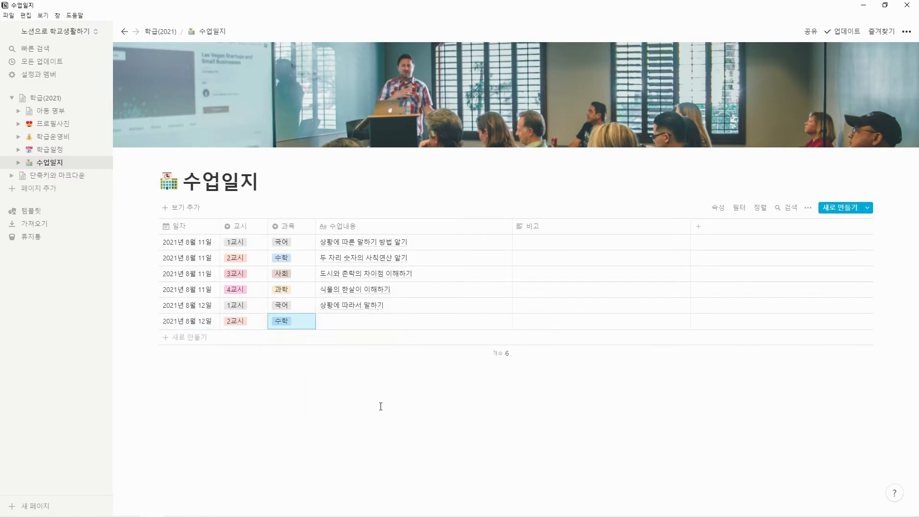
{"action": "left_click", "coordinate": [366, 319]}
{"action": "type", "text": "사칙연산 테스트"}
{"action": "key", "text": "Return"}
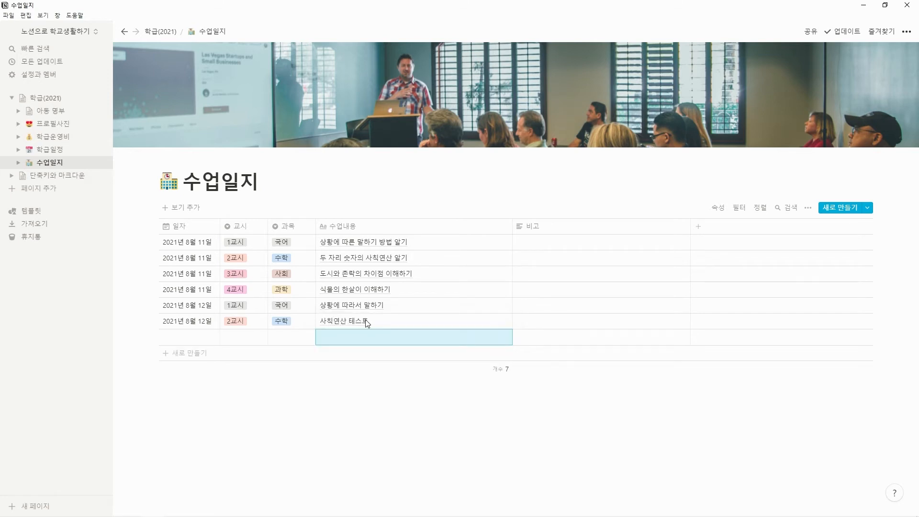
Step: Fill in the seventh row with 2021년 8월 12일, 3교시, 체육 and the lesson content 전담 선생님 수업
{"action": "left_click", "coordinate": [222, 340]}
{"action": "left_click", "coordinate": [238, 163]}
{"action": "left_click", "coordinate": [252, 341]}
{"action": "left_click", "coordinate": [252, 343]}
{"action": "left_click", "coordinate": [252, 398]}
{"action": "left_click", "coordinate": [299, 337]}
{"action": "type", "text": "체육"}
{"action": "key", "text": "Return"}
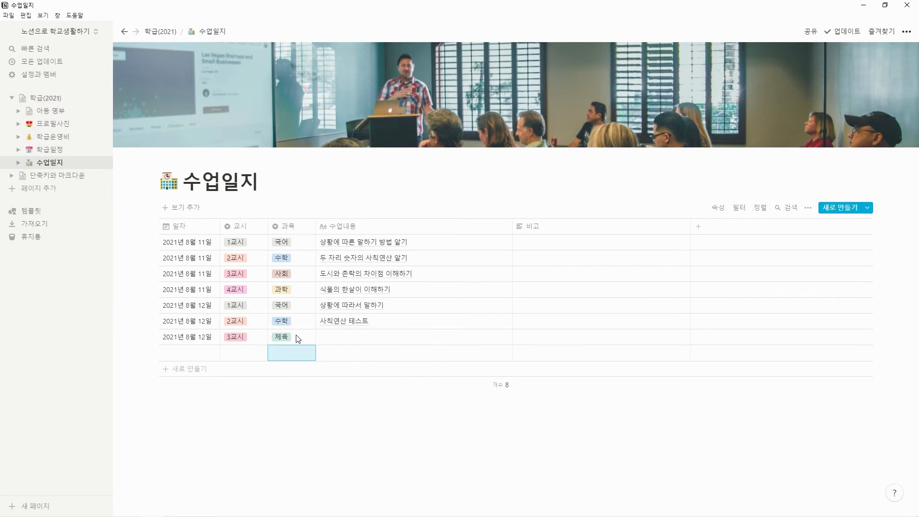
{"action": "left_click", "coordinate": [332, 338]}
{"action": "type", "text": "전담 선생님 수업"}
{"action": "left_click", "coordinate": [306, 446]}
Step: Fill in the eighth row with 2021년 8월 12일, 4교시, 영어 and the lesson content 전담 선생님 수업
{"action": "left_click", "coordinate": [202, 353]}
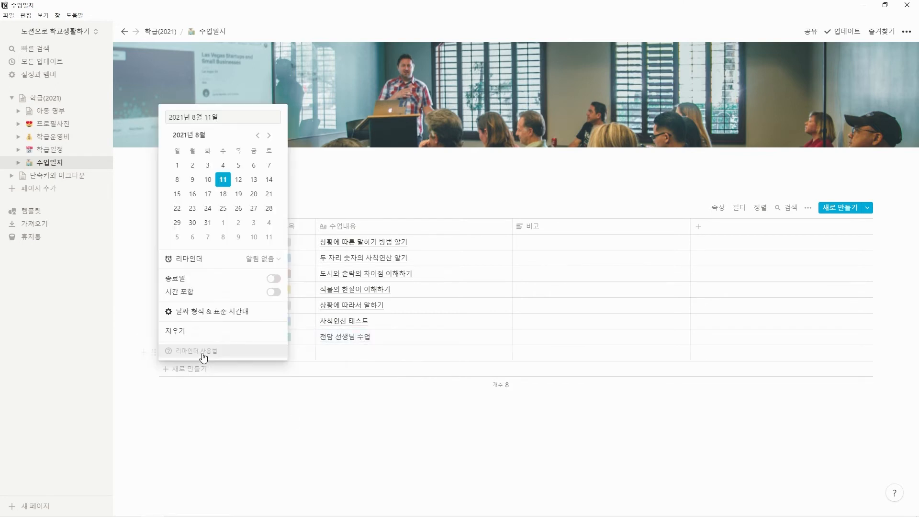
{"action": "left_click", "coordinate": [236, 180]}
{"action": "left_click", "coordinate": [253, 425]}
{"action": "left_click", "coordinate": [239, 353]}
{"action": "left_click", "coordinate": [246, 423]}
{"action": "left_click", "coordinate": [291, 353]}
{"action": "type", "text": "영어"}
{"action": "key", "text": "Return"}
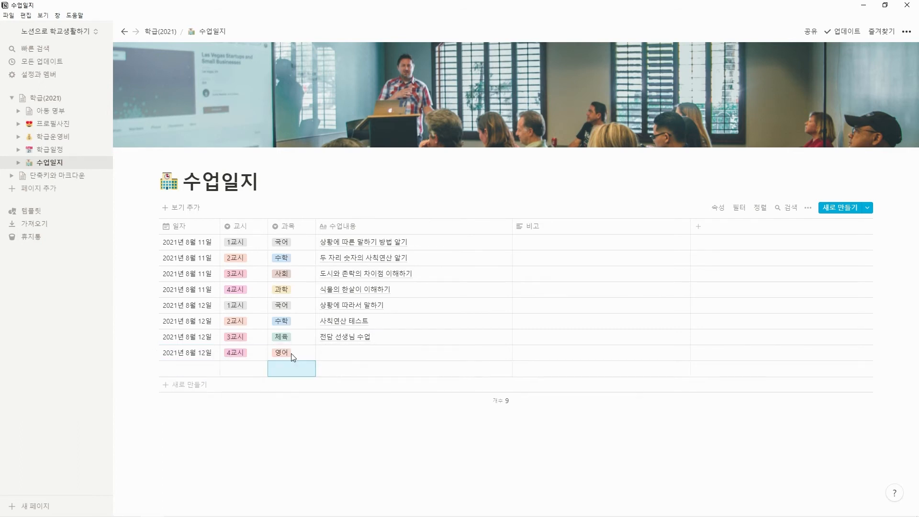
{"action": "left_click", "coordinate": [338, 352]}
{"action": "type", "text": "전담 선생님 수업"}
{"action": "key", "text": "Return"}
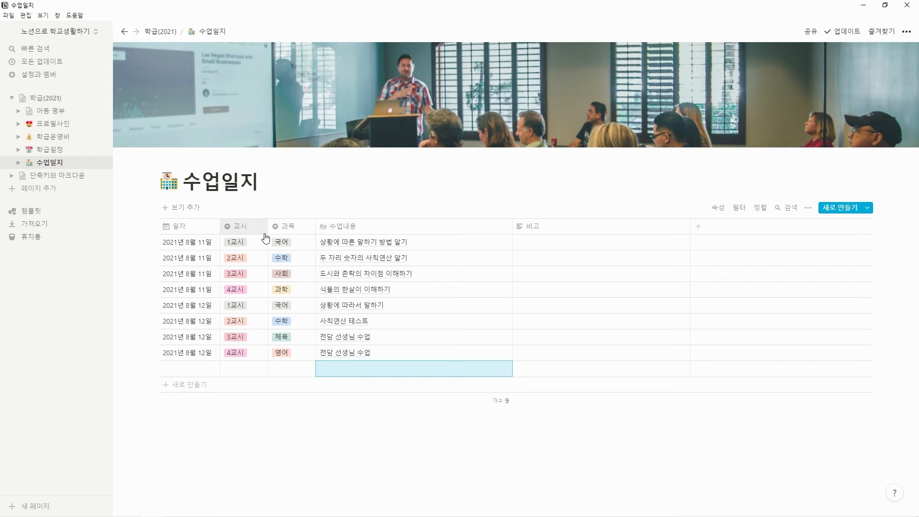
Step: Create an additional table (표) view of the database named 국어
{"action": "left_click", "coordinate": [191, 211]}
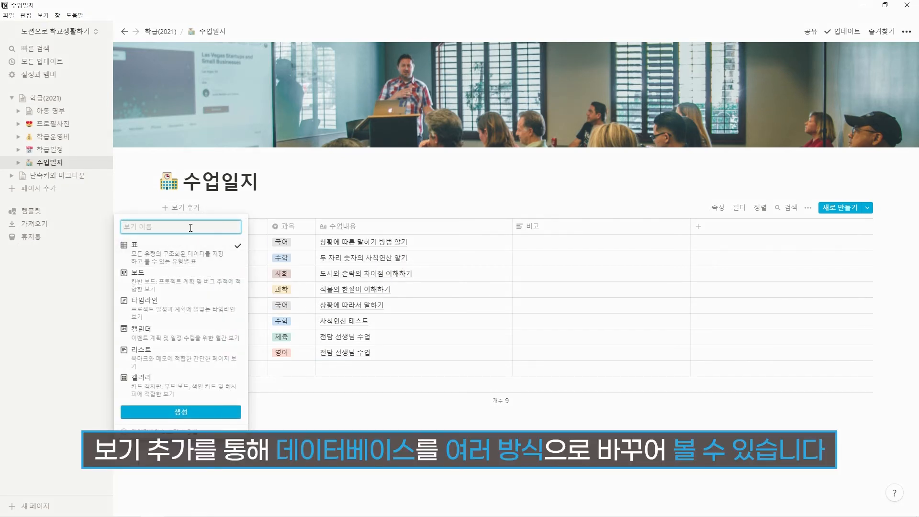
{"action": "type", "text": "ㅋ"}
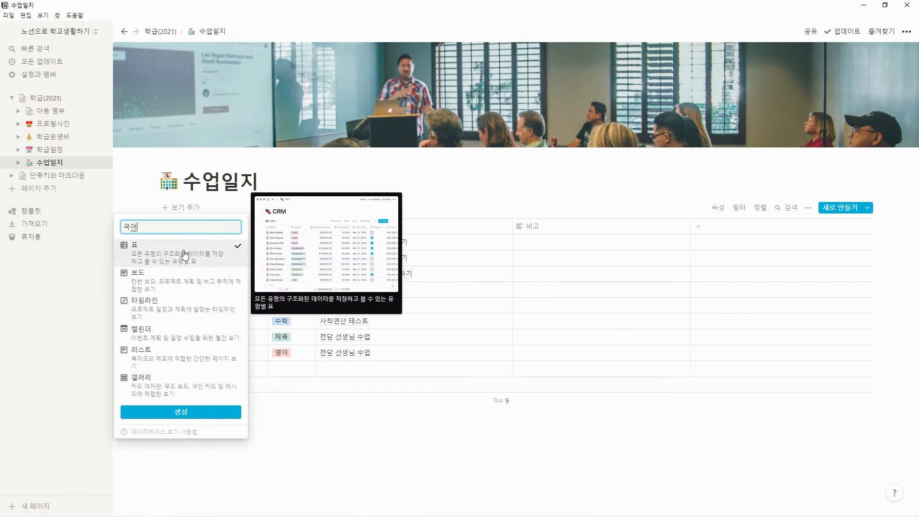
{"action": "left_click", "coordinate": [200, 411]}
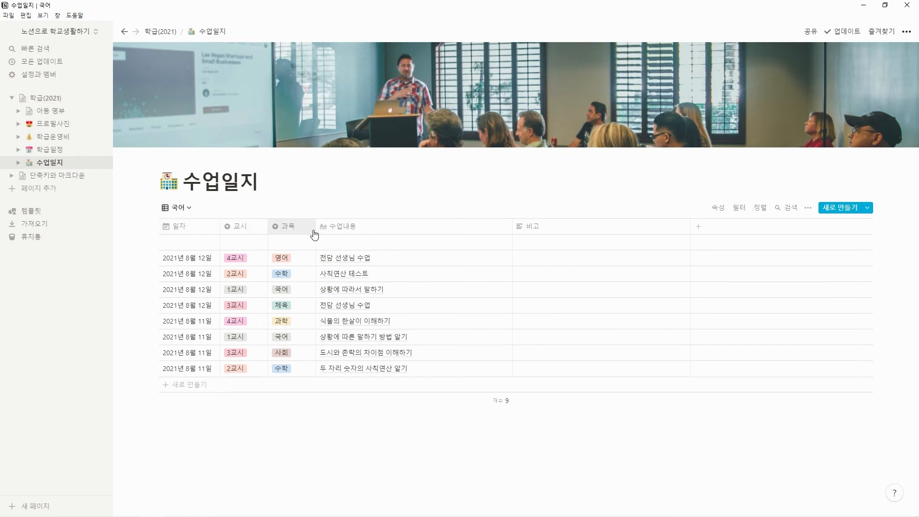
Step: Add a filter to the 국어 view for 과목 set to 국어 with the condition 값과 동일한 데이터
{"action": "left_click", "coordinate": [745, 216]}
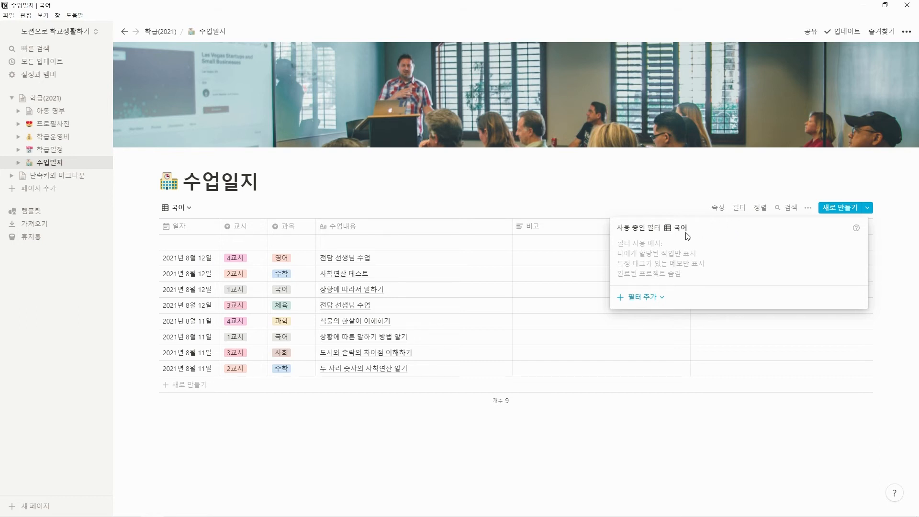
{"action": "left_click", "coordinate": [659, 306]}
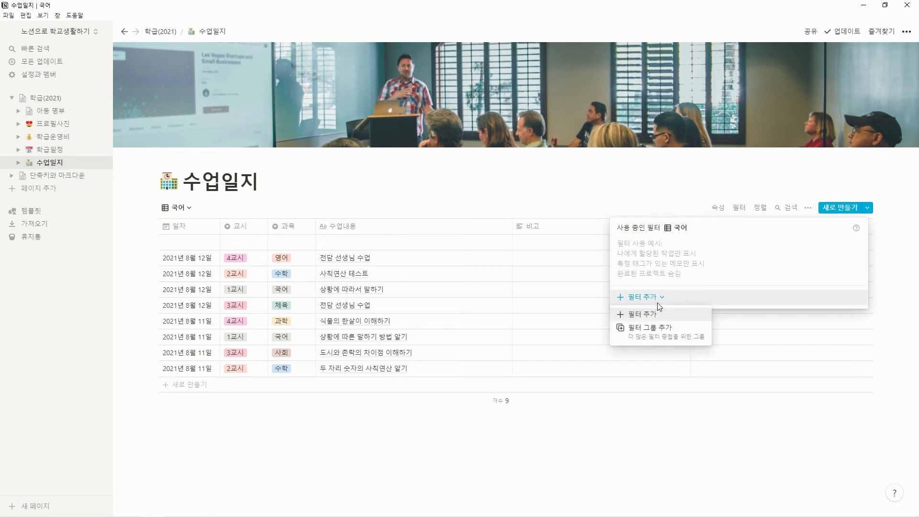
{"action": "left_click", "coordinate": [655, 313]}
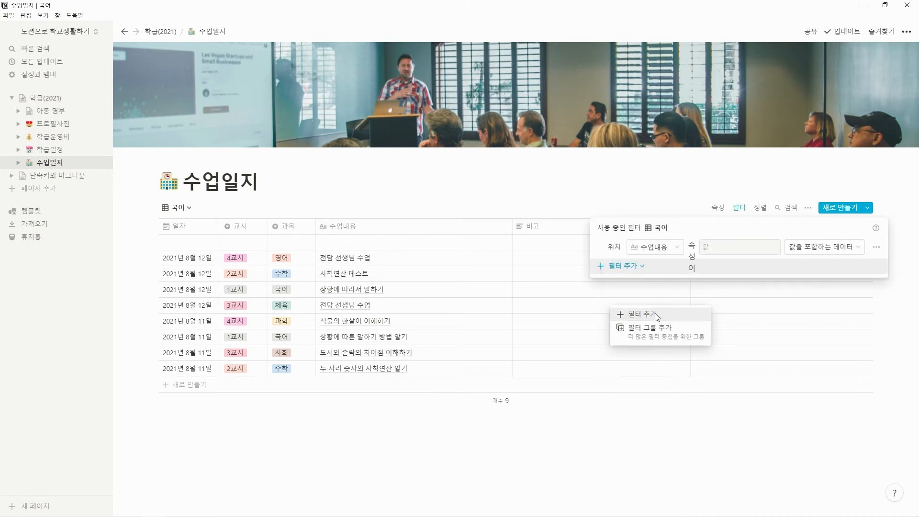
{"action": "left_click", "coordinate": [673, 247]}
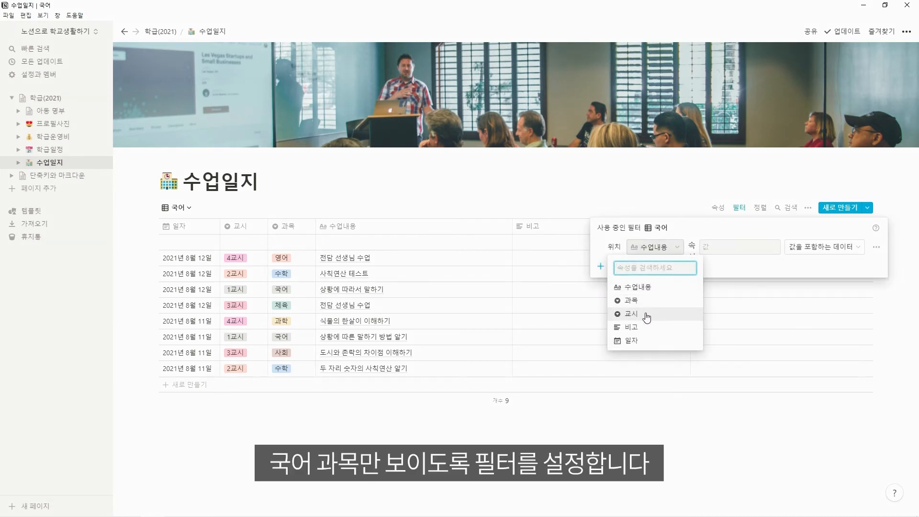
{"action": "left_click", "coordinate": [632, 301]}
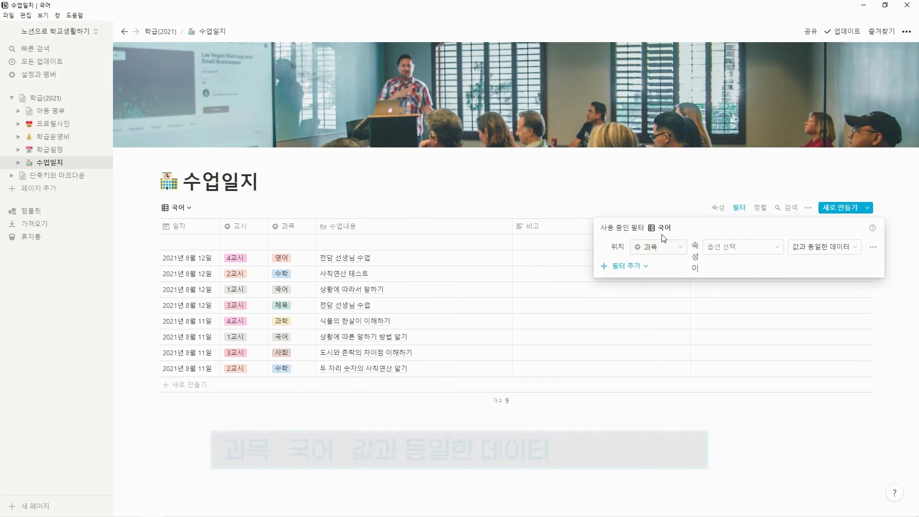
{"action": "left_click", "coordinate": [770, 254]}
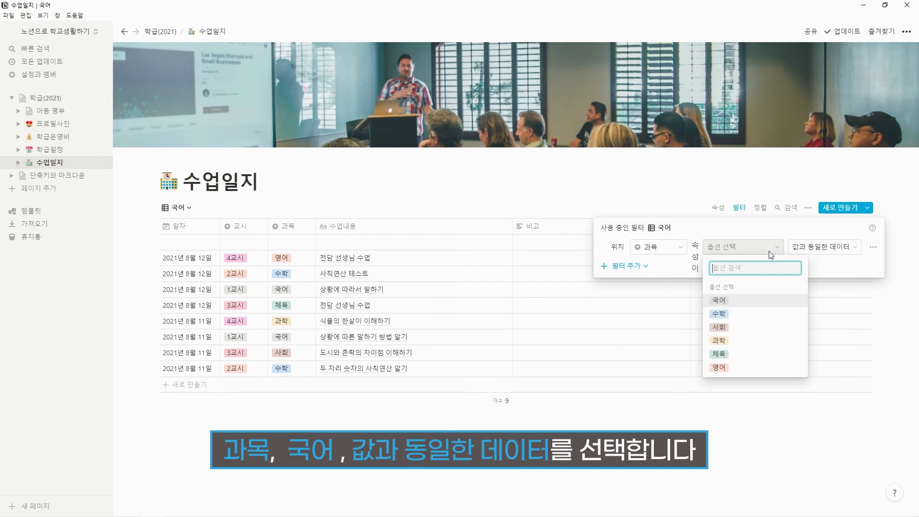
{"action": "left_click", "coordinate": [725, 300]}
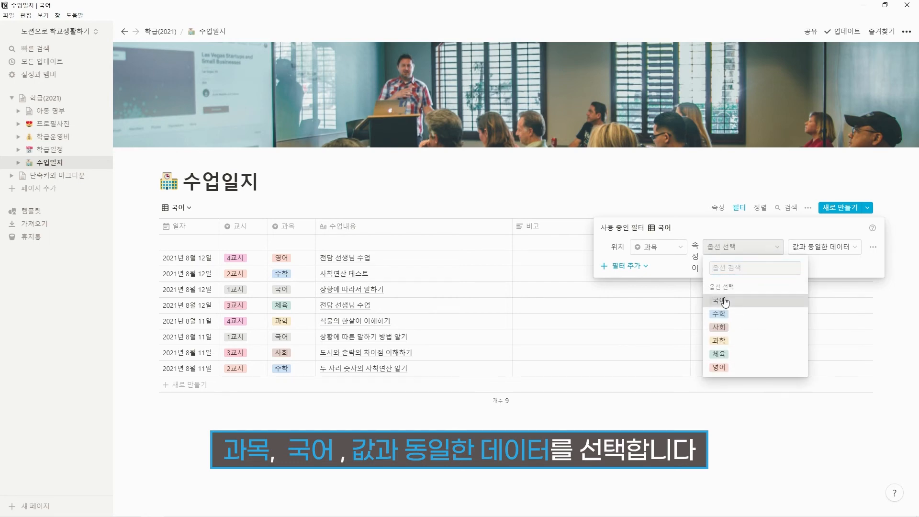
{"action": "left_click", "coordinate": [820, 246]}
{"action": "left_click", "coordinate": [824, 267]}
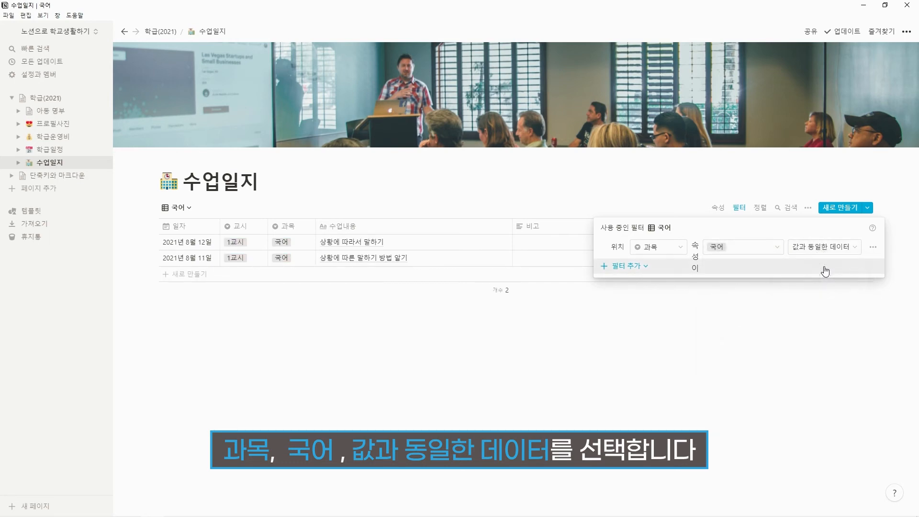
Step: Add a sort to the 국어 view by 일자 in ascending order (오름차순)
{"action": "left_click", "coordinate": [758, 338]}
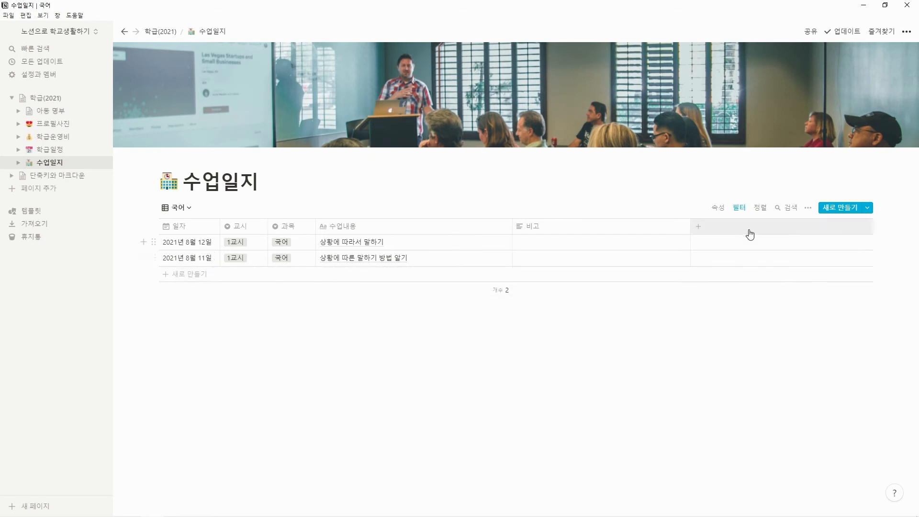
{"action": "left_click", "coordinate": [761, 209]}
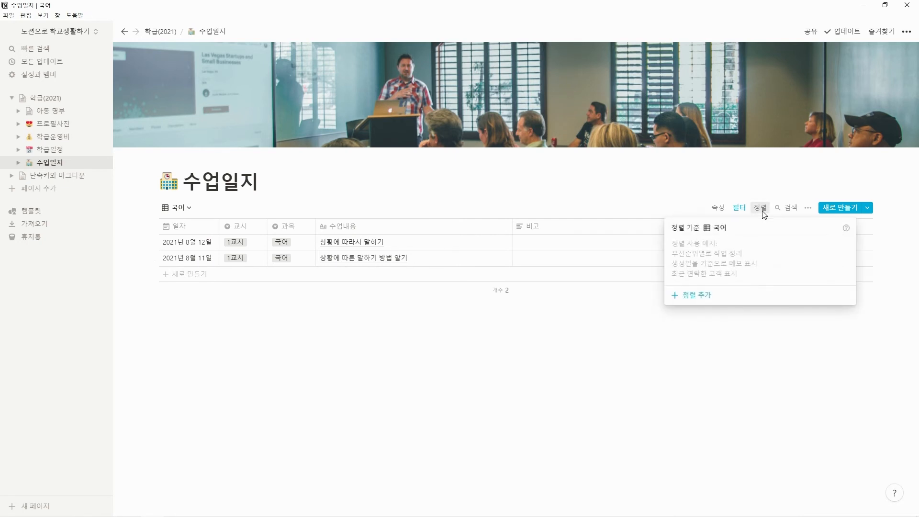
{"action": "left_click", "coordinate": [697, 299]}
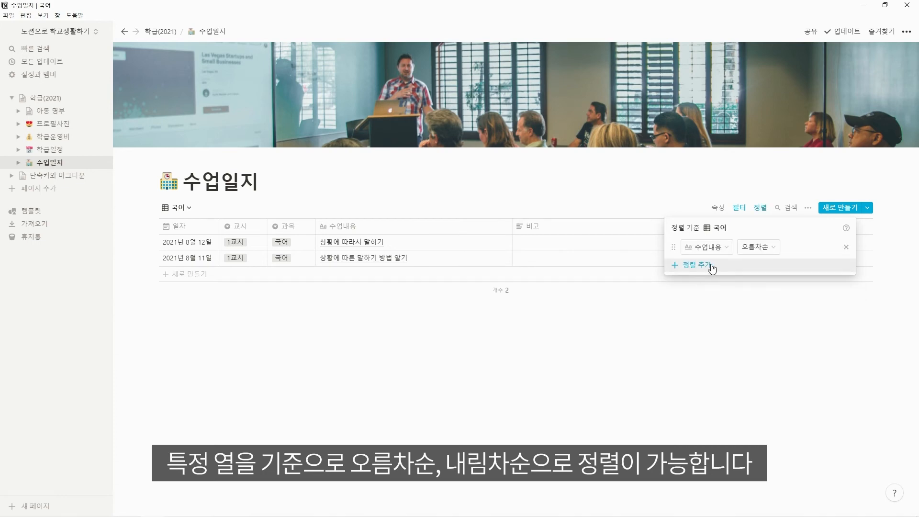
{"action": "left_click", "coordinate": [721, 253]}
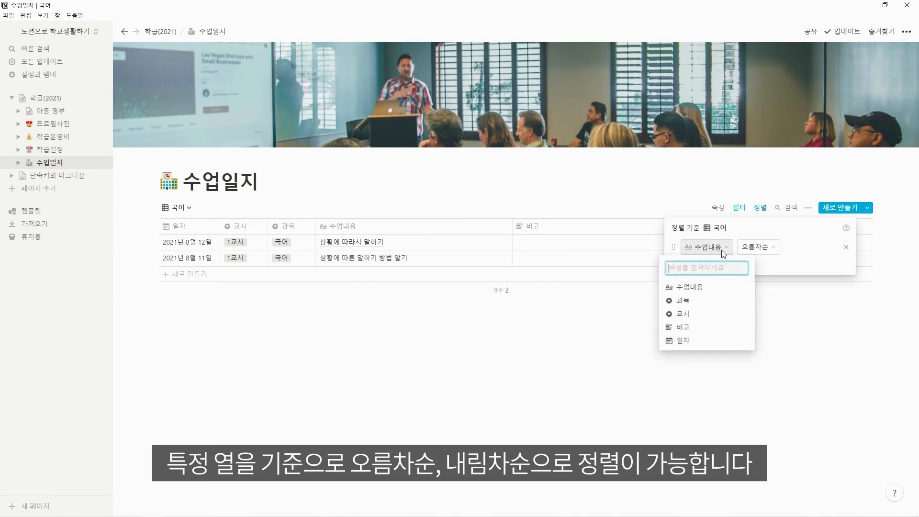
{"action": "left_click", "coordinate": [687, 342]}
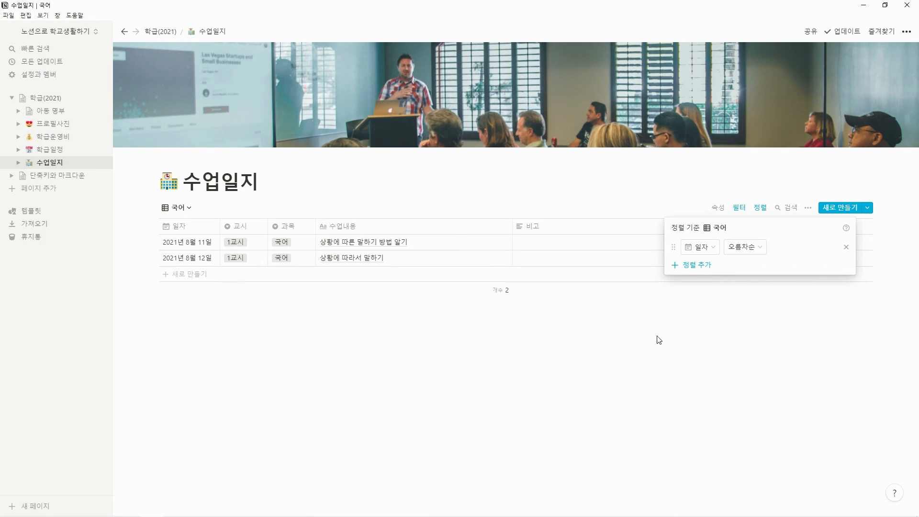
{"action": "left_click", "coordinate": [184, 208]}
Step: Switch to the 기본 보기 view and back to 국어 to compare the full and filtered lesson lists
{"action": "left_click", "coordinate": [188, 208]}
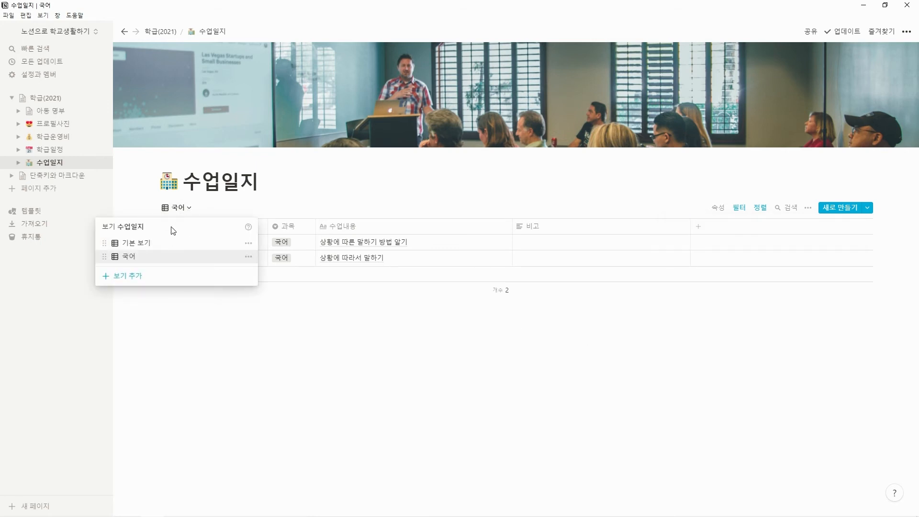
{"action": "left_click", "coordinate": [149, 246]}
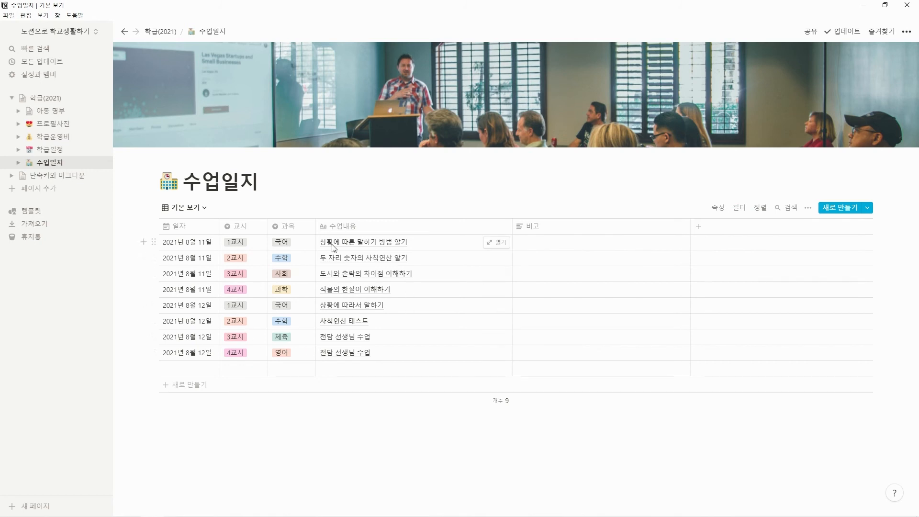
{"action": "left_click", "coordinate": [190, 210]}
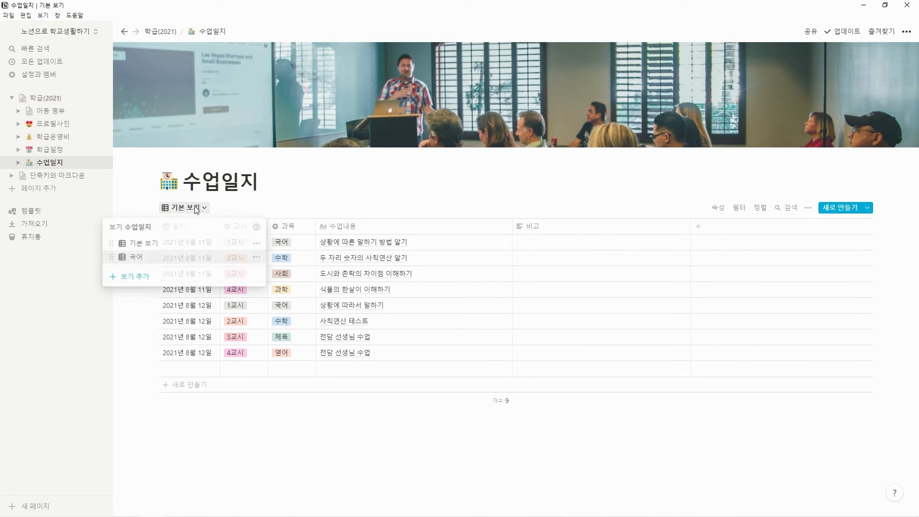
{"action": "left_click", "coordinate": [144, 256]}
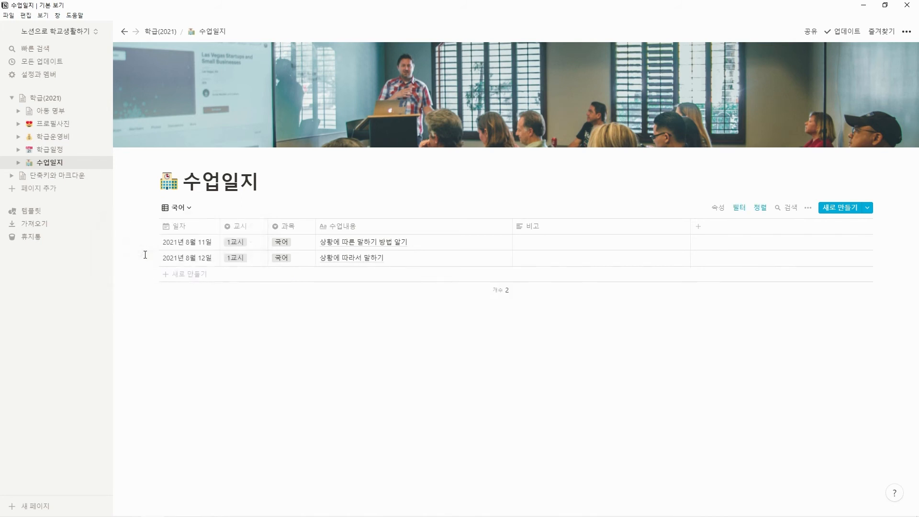
Step: Create another table view of the 수업일지 database named 수학
{"action": "left_click", "coordinate": [188, 209]}
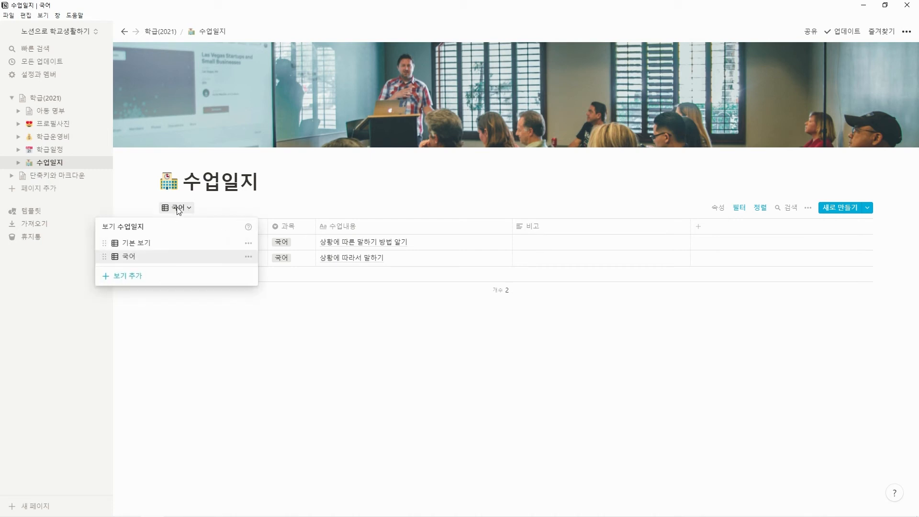
{"action": "left_click", "coordinate": [134, 276]}
{"action": "type", "text": "수학"}
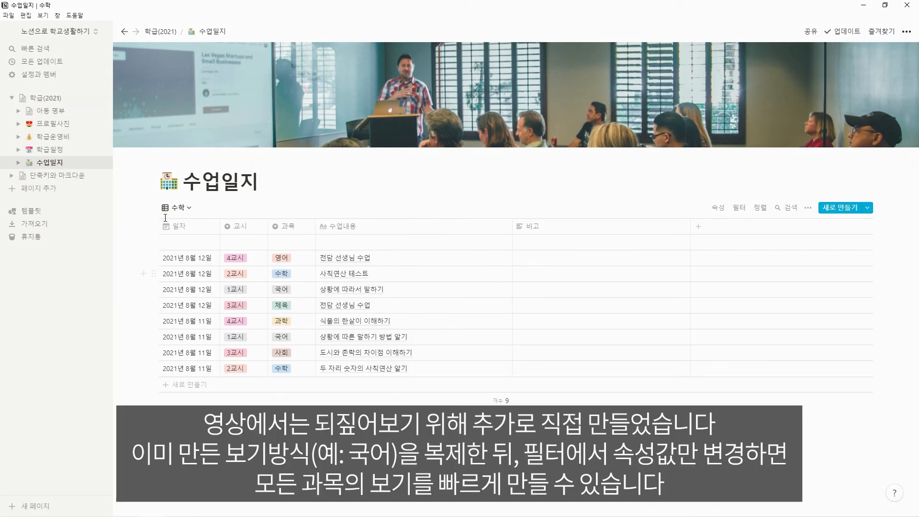
Step: Add a filter to the 수학 view for 과목 set to 수학 with the condition 값과 동일한 데이터
{"action": "left_click", "coordinate": [738, 207]}
{"action": "left_click", "coordinate": [646, 297]}
{"action": "left_click", "coordinate": [652, 315]}
{"action": "left_click", "coordinate": [660, 249]}
{"action": "left_click", "coordinate": [657, 301]}
{"action": "left_click", "coordinate": [741, 248]}
{"action": "left_click", "coordinate": [737, 311]}
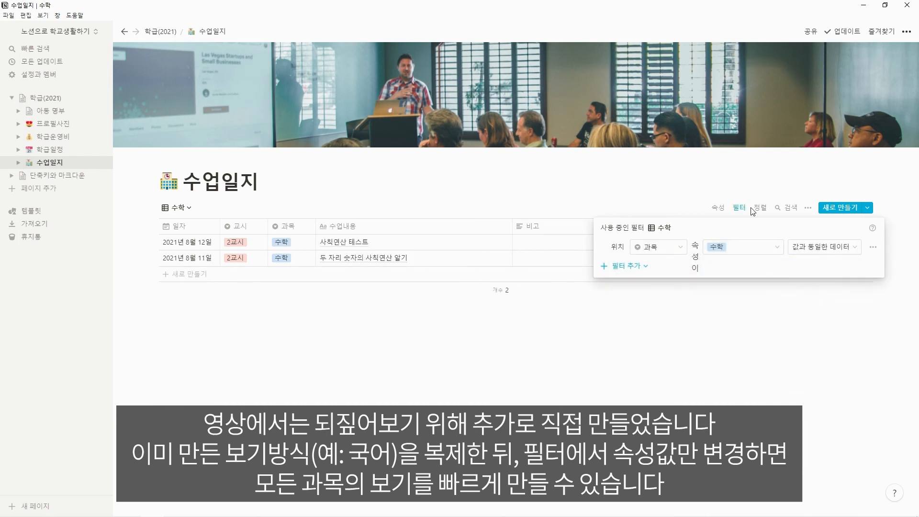
Step: Sort the 수학 view by 일자 in ascending order (오름차순)
{"action": "left_click", "coordinate": [760, 207]}
{"action": "left_click", "coordinate": [706, 294]}
{"action": "left_click", "coordinate": [705, 246]}
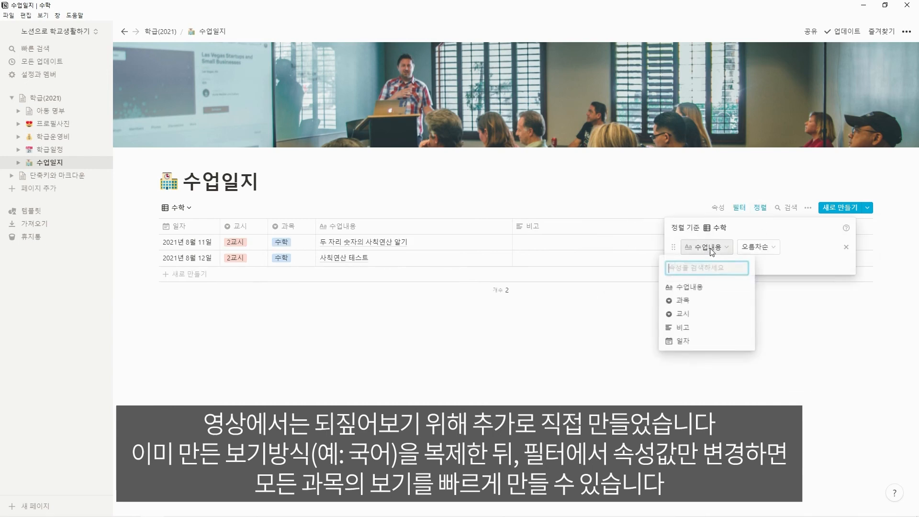
{"action": "left_click", "coordinate": [704, 340]}
{"action": "left_click", "coordinate": [671, 330]}
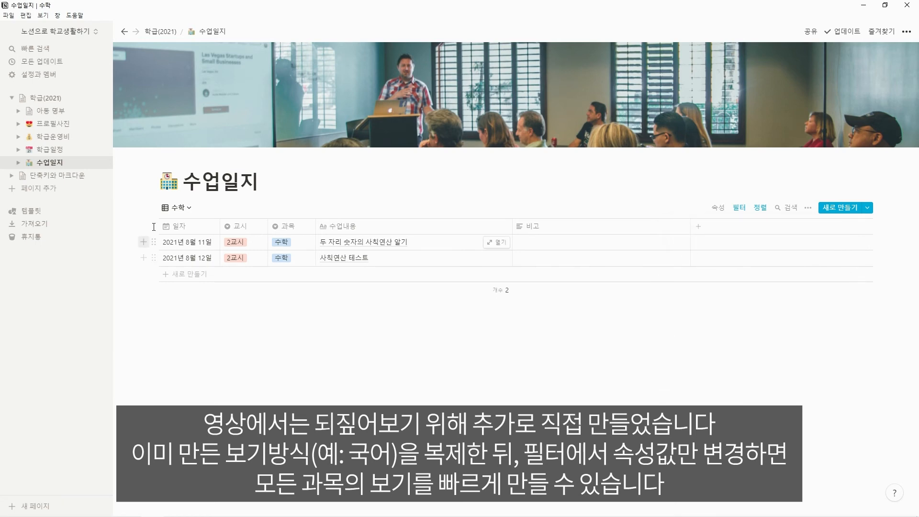
Step: Go through the 기본 보기, 국어 and 수학 views to check their rows, ending on 기본 보기
{"action": "left_click", "coordinate": [188, 209]}
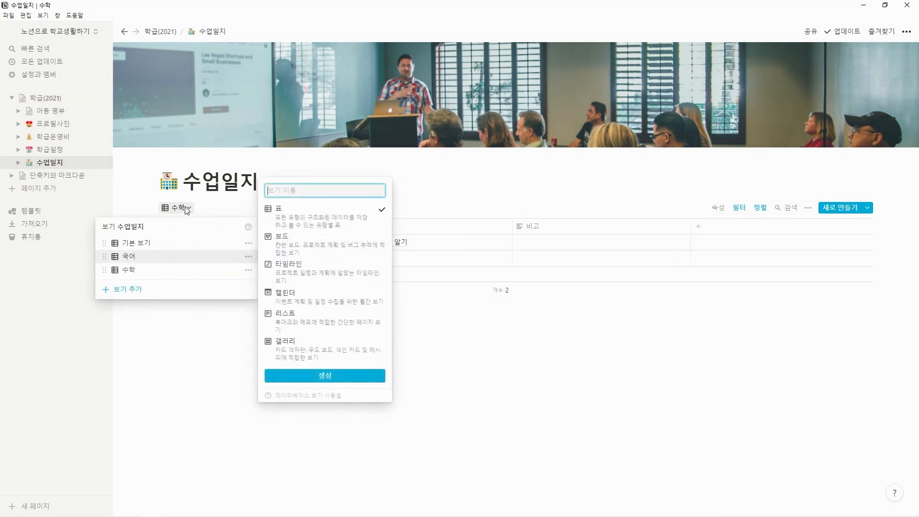
{"action": "left_click", "coordinate": [146, 247]}
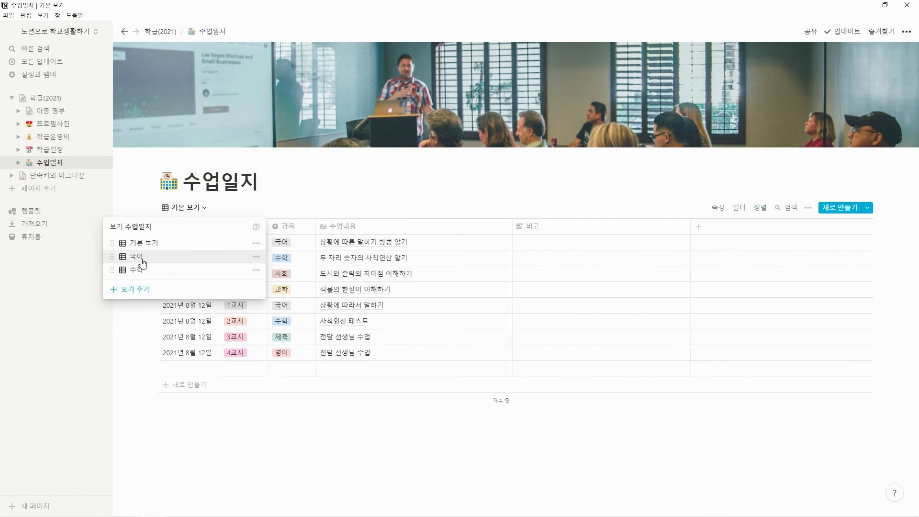
{"action": "left_click", "coordinate": [139, 257]}
{"action": "left_click", "coordinate": [194, 213]}
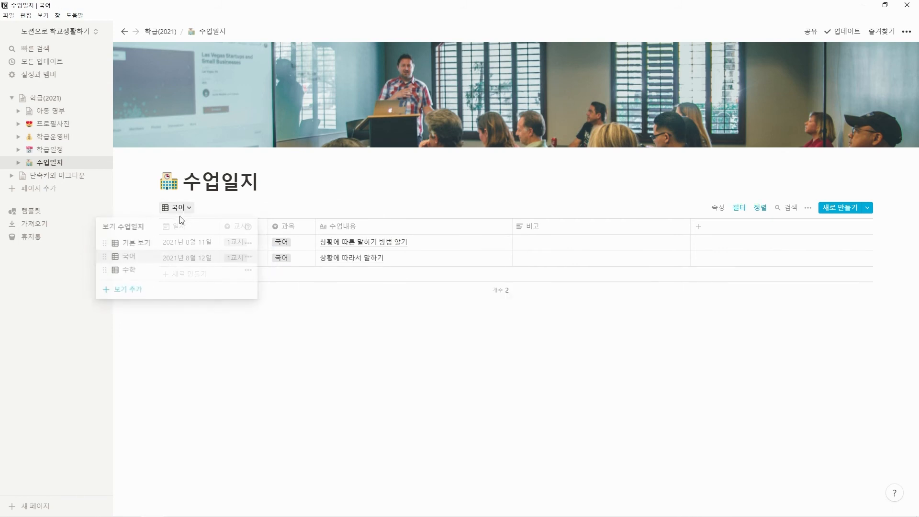
{"action": "left_click", "coordinate": [160, 269]}
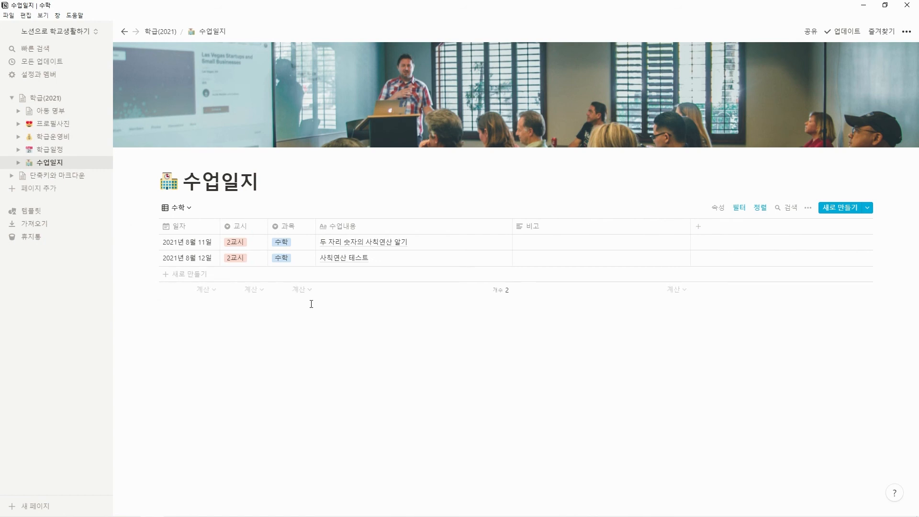
{"action": "left_click", "coordinate": [178, 210]}
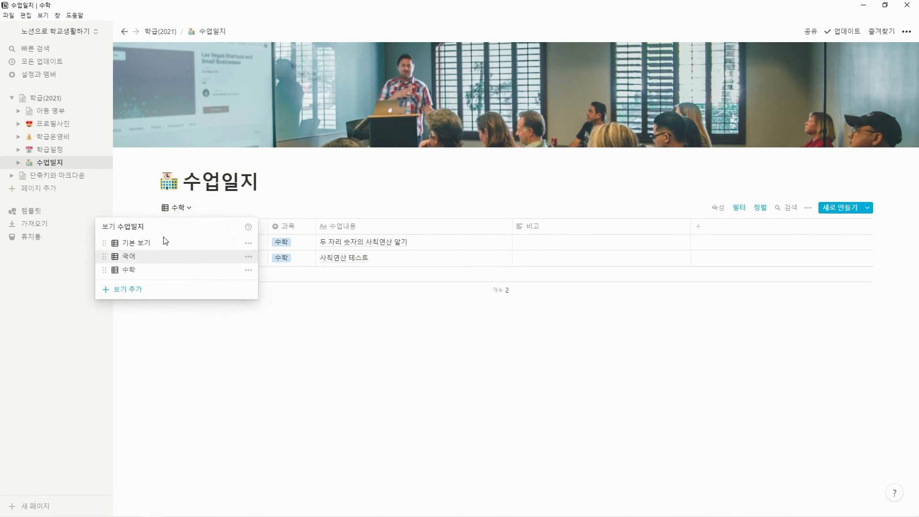
{"action": "left_click", "coordinate": [152, 241]}
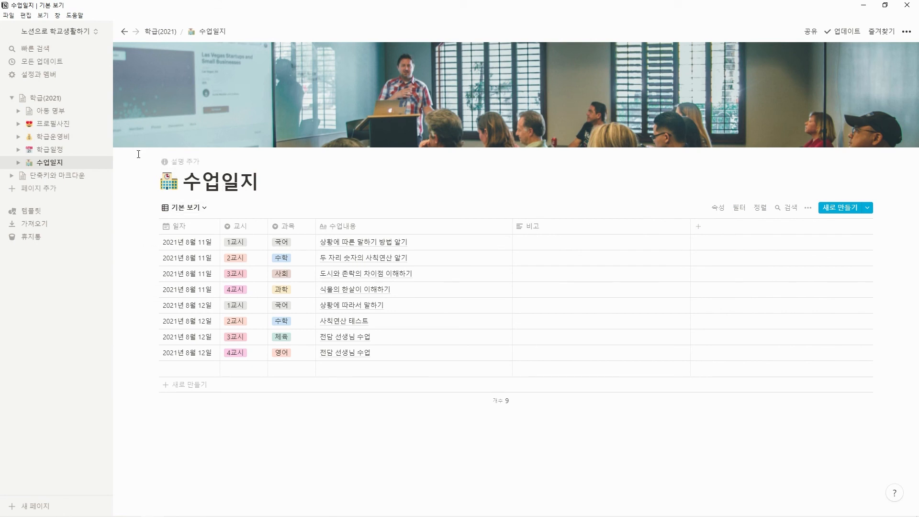
Step: Add a line reading 수업일정 to the 학급(2021) page and turn it into a subpage of 학급(2021)
{"action": "left_click", "coordinate": [50, 103]}
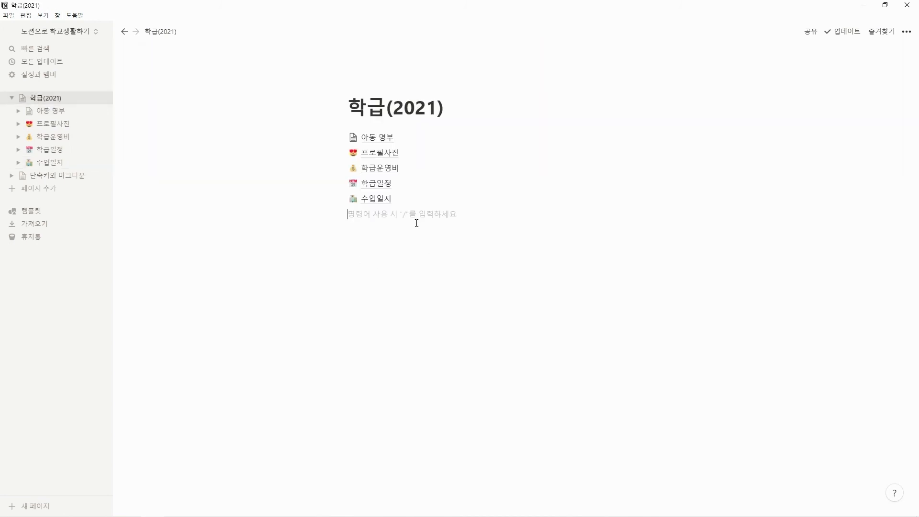
{"action": "type", "text": "수업일정"}
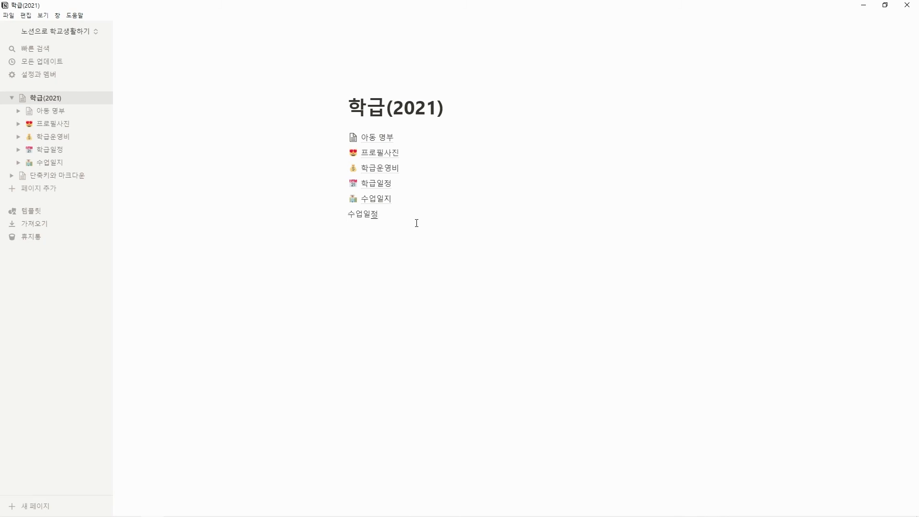
{"action": "key", "text": "Escape"}
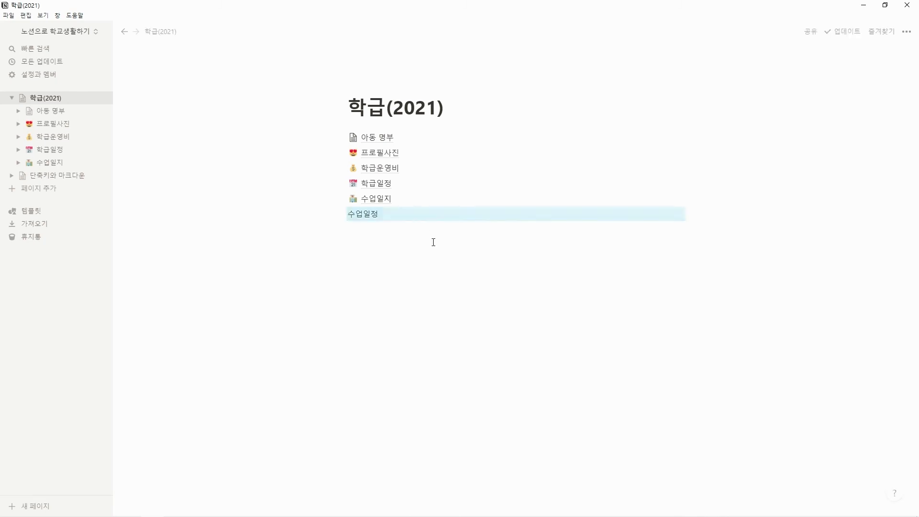
{"action": "left_click", "coordinate": [341, 214]}
{"action": "mouse_move", "coordinate": [331, 203]}
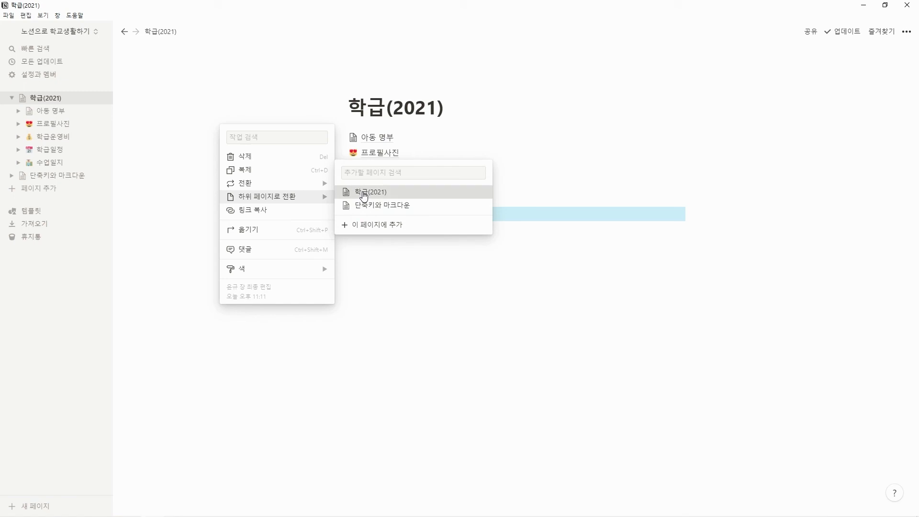
{"action": "left_click", "coordinate": [362, 192]}
Step: Open the 수업일정 page, start it as an empty page (빈 페이지) and turn on full width (전체 너비)
{"action": "left_click", "coordinate": [373, 215]}
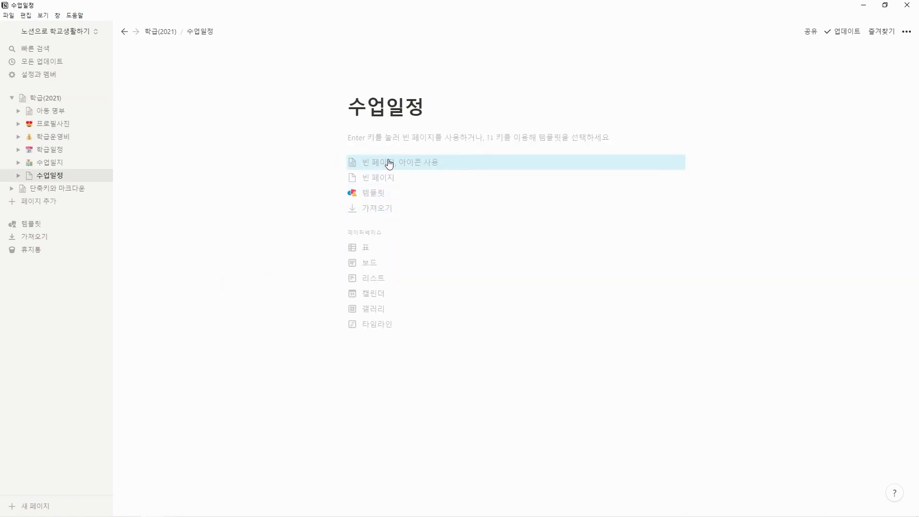
{"action": "left_click", "coordinate": [388, 177]}
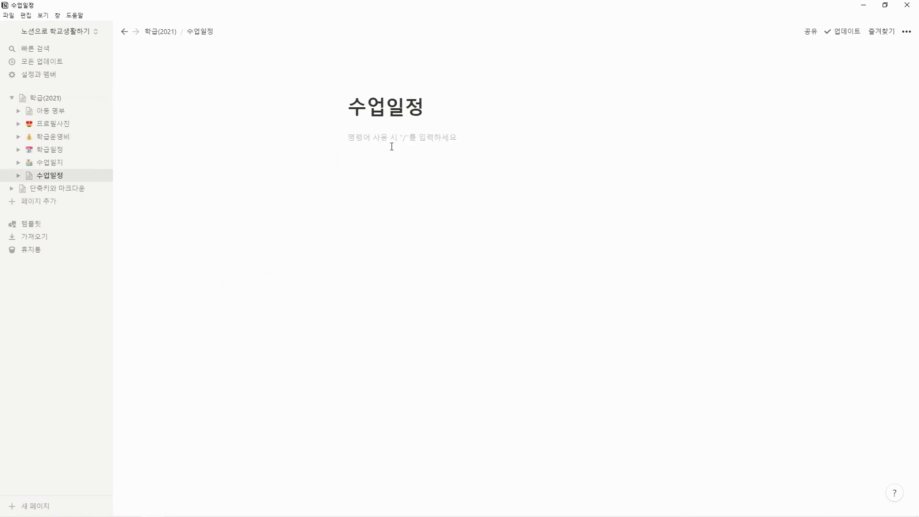
{"action": "left_click", "coordinate": [906, 32]}
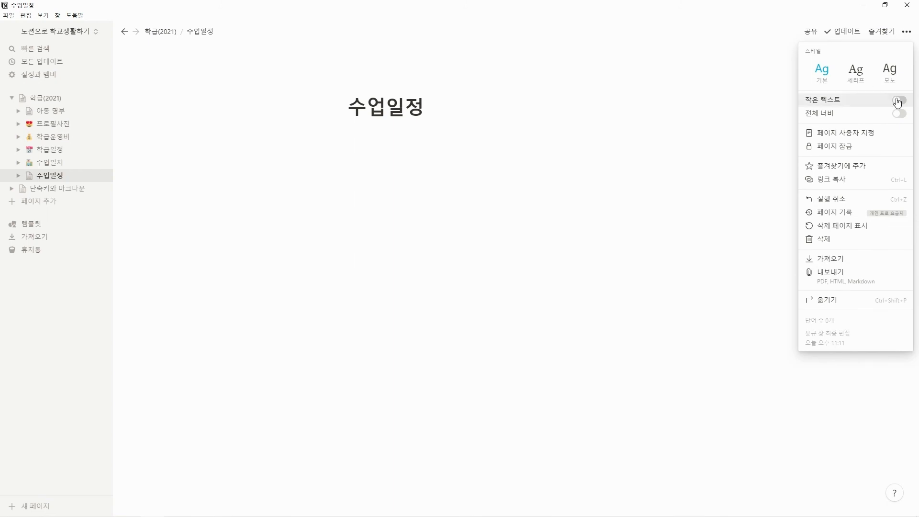
{"action": "left_click", "coordinate": [899, 113]}
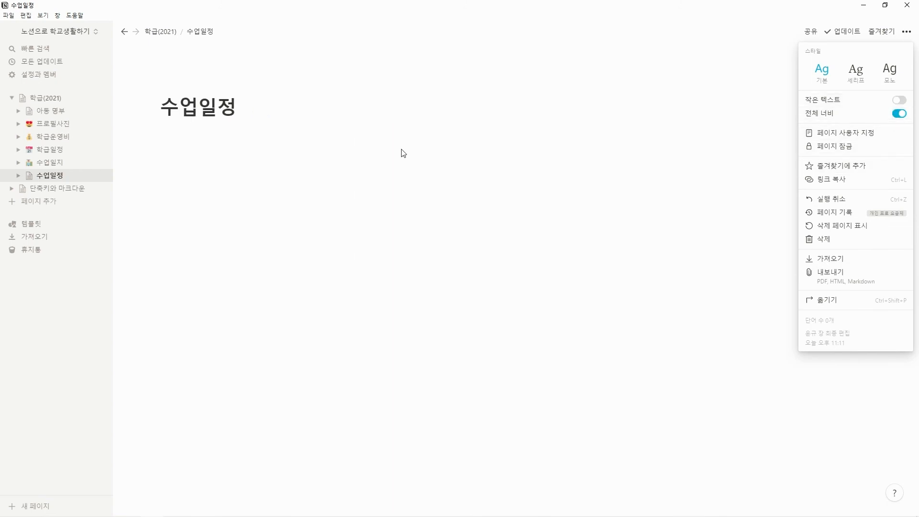
{"action": "left_click", "coordinate": [314, 139]}
Step: Insert a linked database (링크된 데이터베이스) of 수업일지 in the body of the 수업일정 page
{"action": "left_click", "coordinate": [313, 140]}
{"action": "type", "text": "/"}
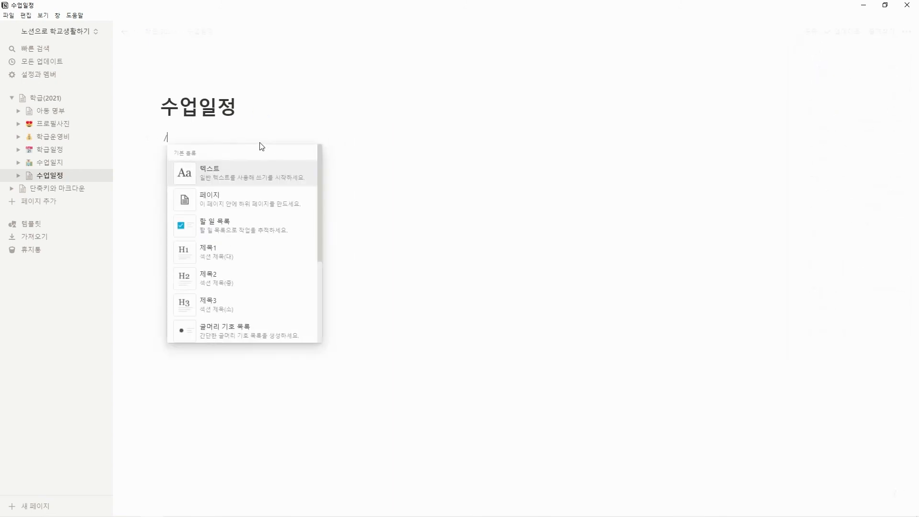
{"action": "scroll", "coordinate": [240, 249], "scroll_direction": "down", "scroll_amount": 5}
{"action": "type", "text": "링크"}
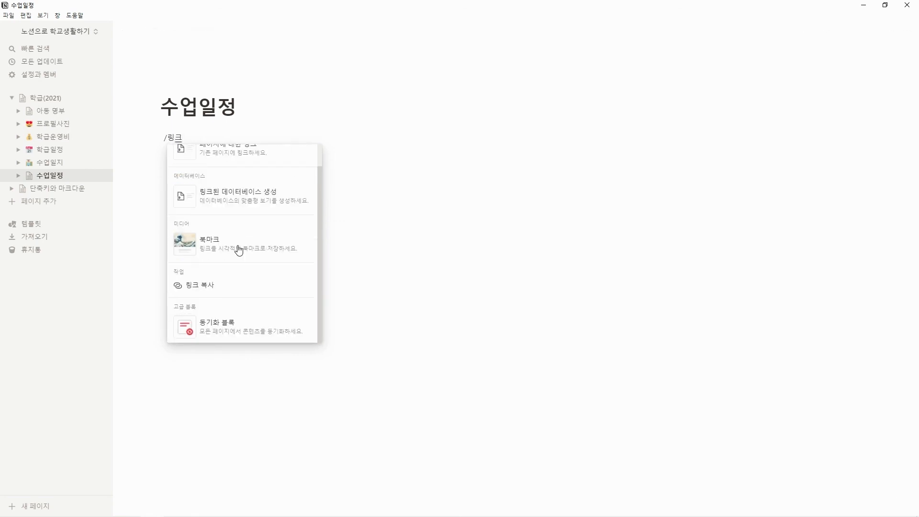
{"action": "left_click", "coordinate": [249, 196]}
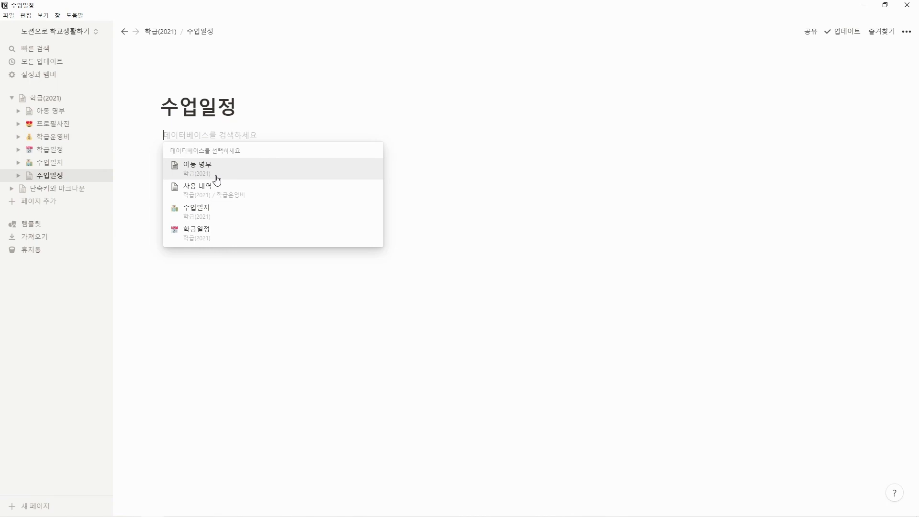
{"action": "left_click", "coordinate": [218, 215]}
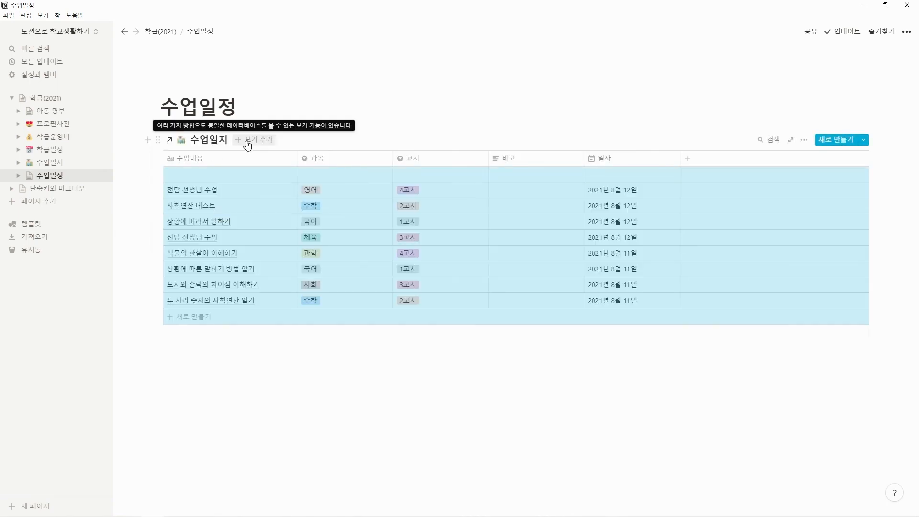
Step: Add an unnamed calendar (캘린더) view to the linked 수업일지 database
{"action": "left_click", "coordinate": [248, 144]}
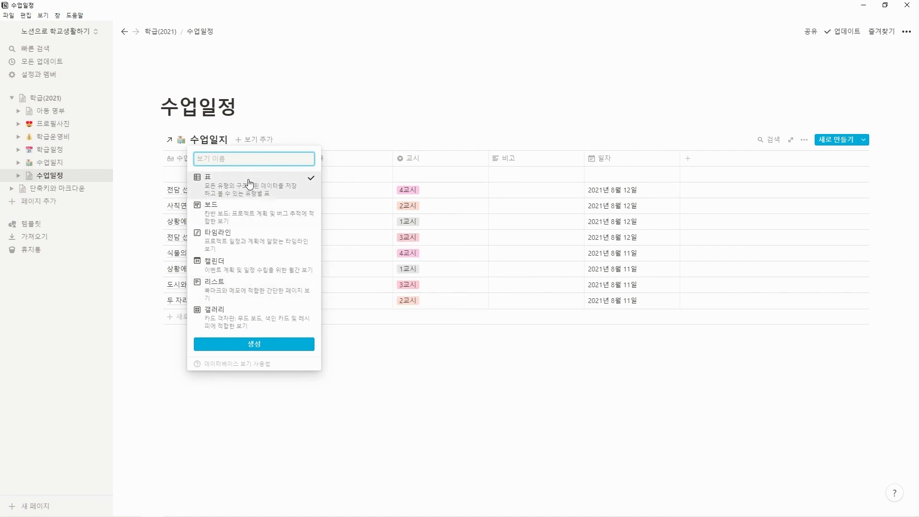
{"action": "left_click", "coordinate": [257, 274]}
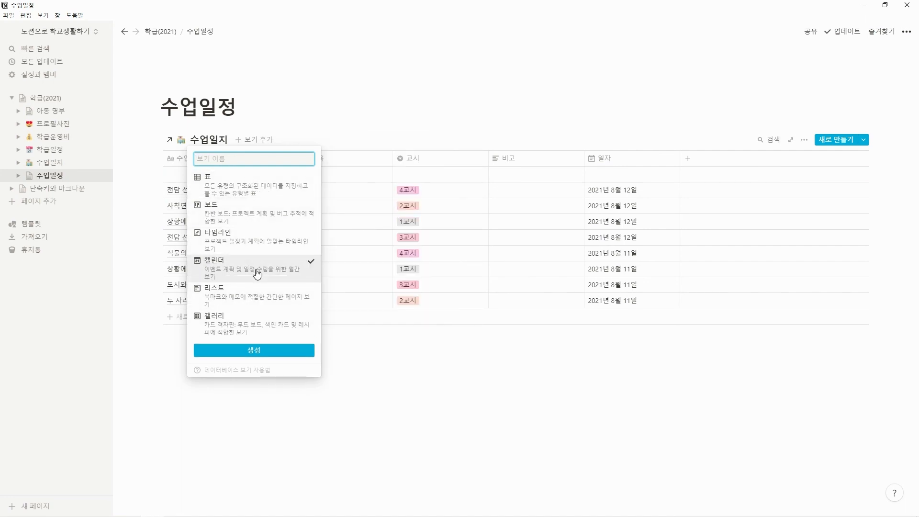
{"action": "left_click", "coordinate": [262, 352]}
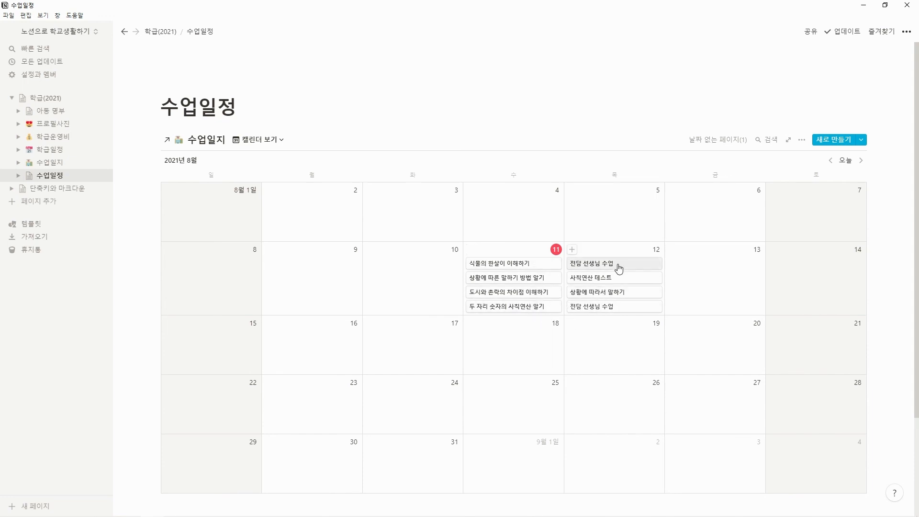
Step: Show the 교시 and 과목 properties on the lesson cards of the linked 수업일지 calendar view
{"action": "left_click", "coordinate": [801, 143]}
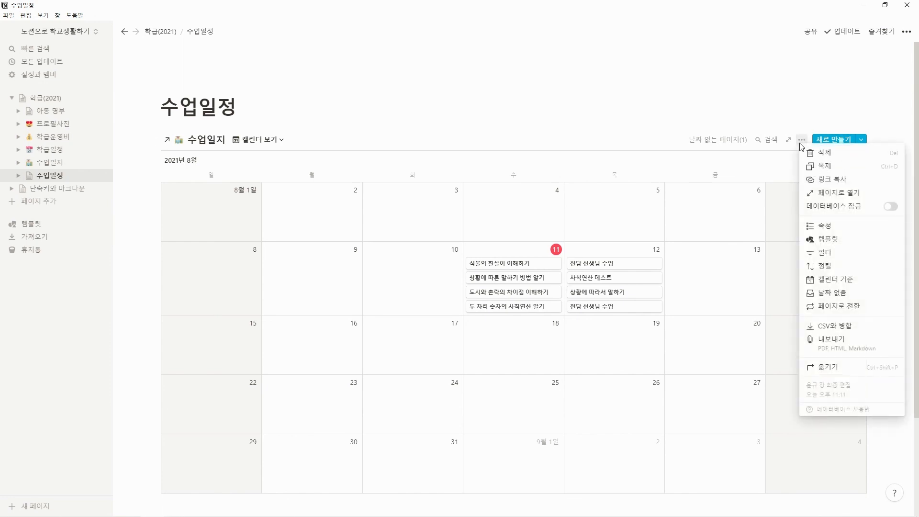
{"action": "left_click", "coordinate": [823, 226]}
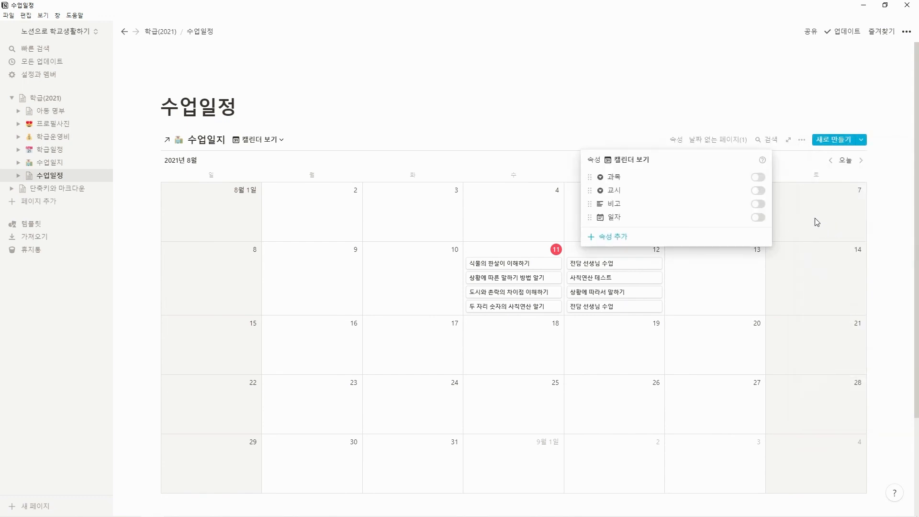
{"action": "left_click", "coordinate": [756, 191]}
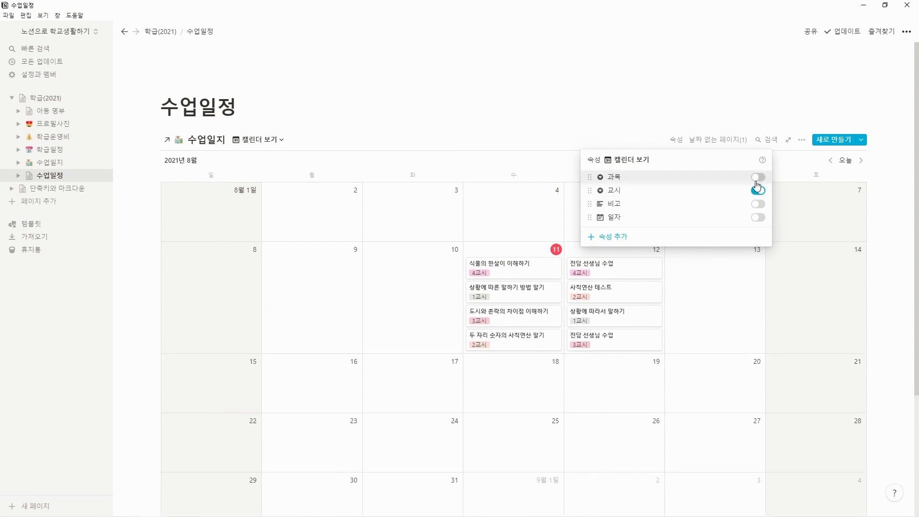
{"action": "left_click", "coordinate": [758, 178]}
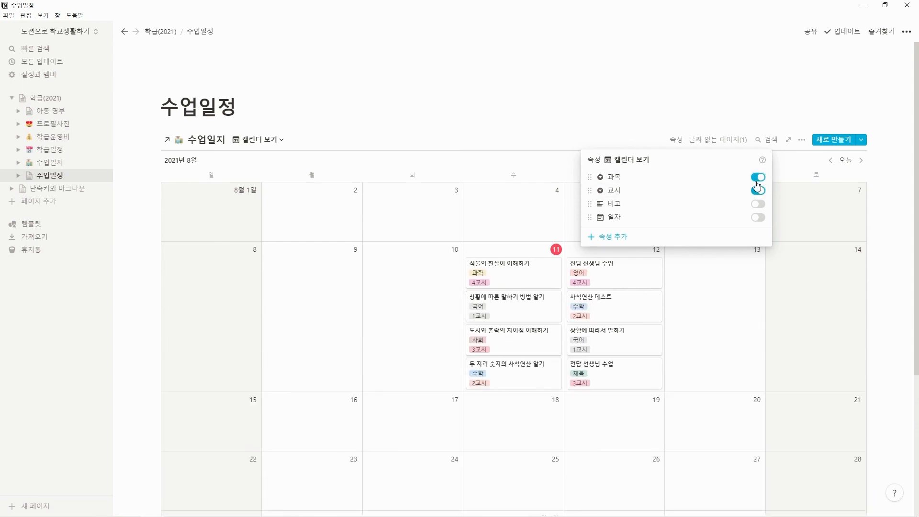
{"action": "left_click", "coordinate": [599, 129]}
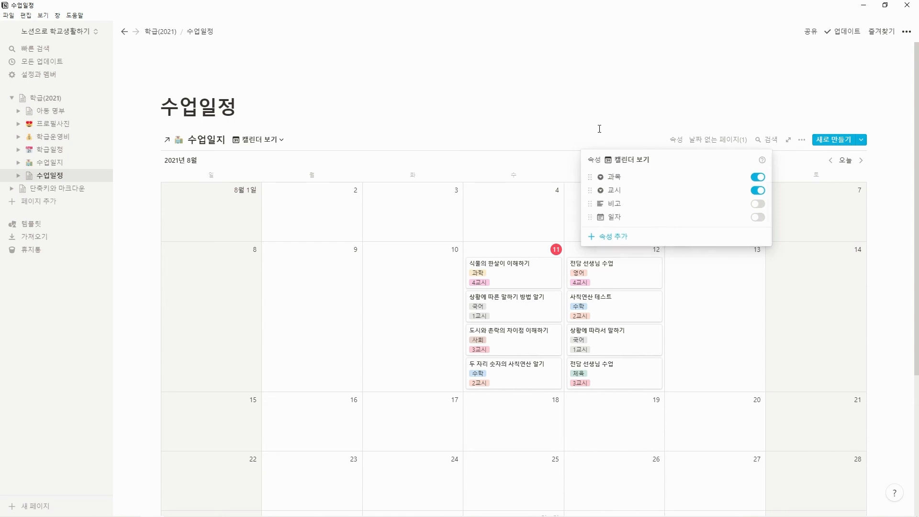
Step: Add a sort (정렬) by 교시 in ascending order (오름차순) to the 수업일지 calendar view
{"action": "left_click", "coordinate": [802, 139]}
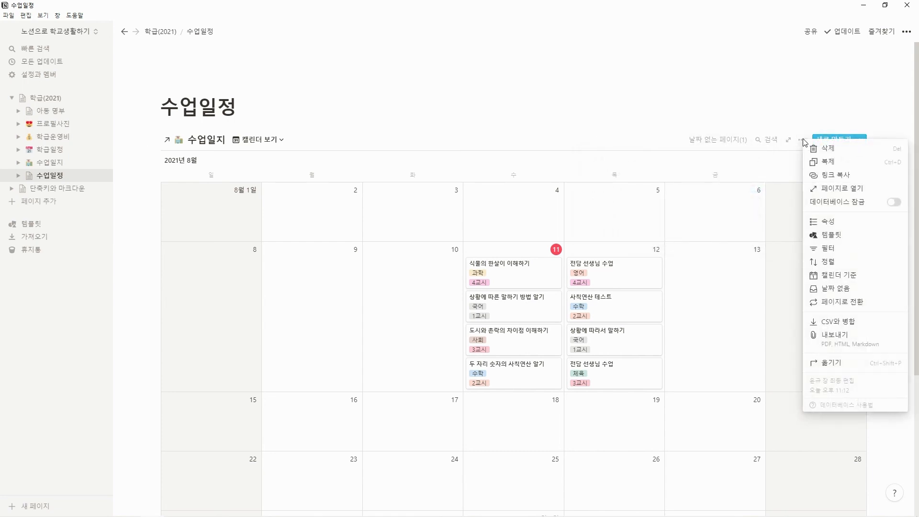
{"action": "left_click", "coordinate": [843, 265]}
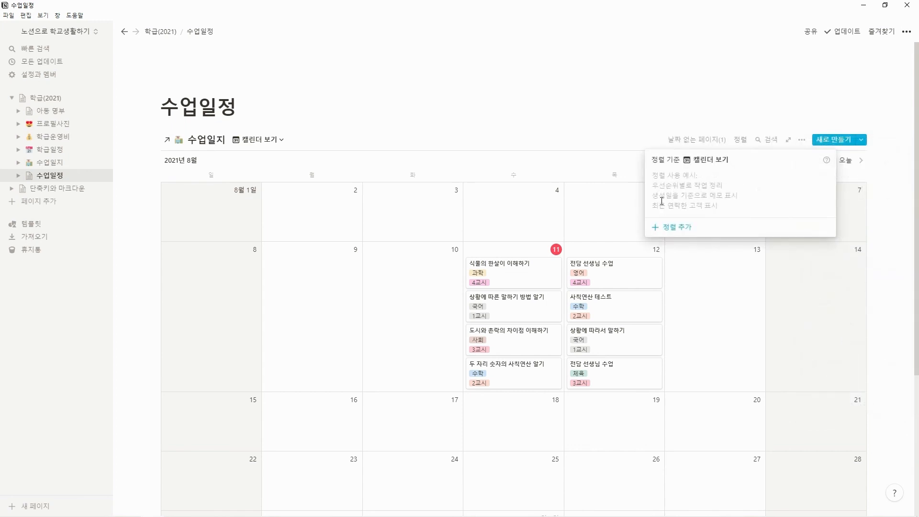
{"action": "left_click", "coordinate": [667, 234]}
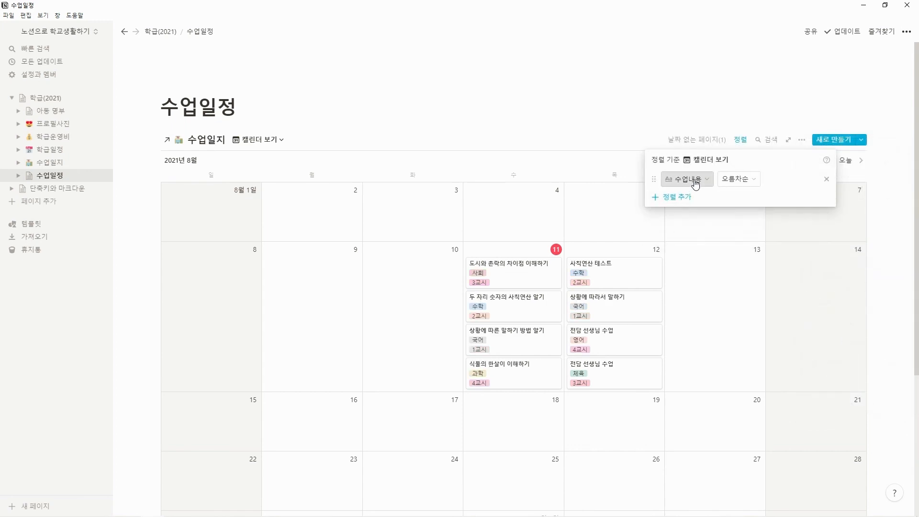
{"action": "left_click", "coordinate": [689, 179]}
{"action": "left_click", "coordinate": [669, 245]}
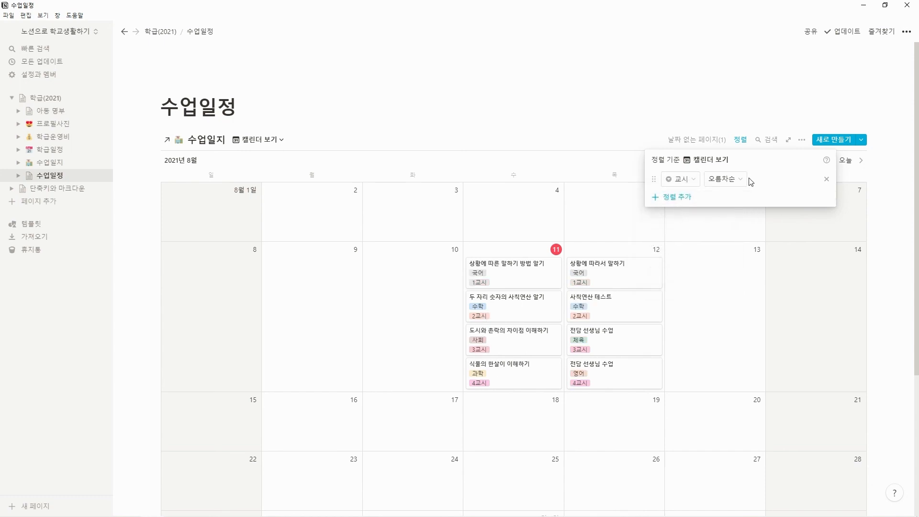
{"action": "left_click", "coordinate": [614, 122]}
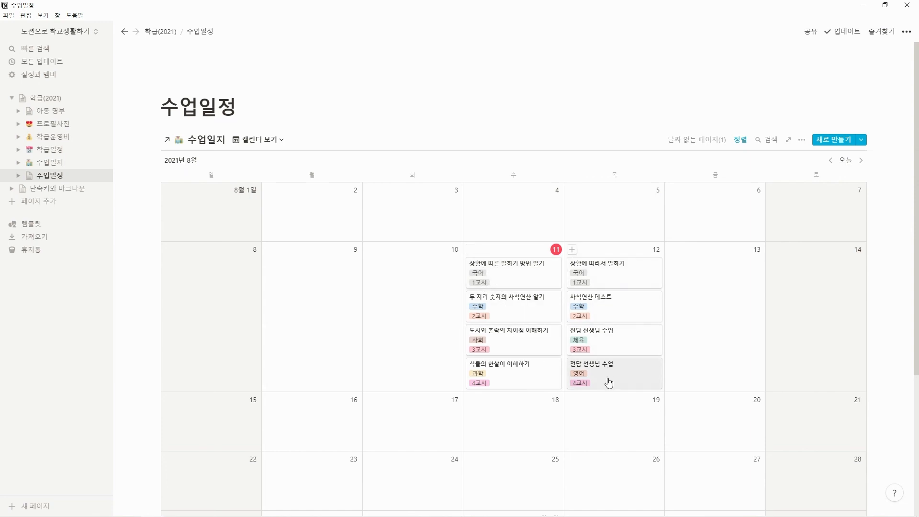
{"action": "scroll", "coordinate": [601, 275], "scroll_direction": "down", "scroll_amount": 2}
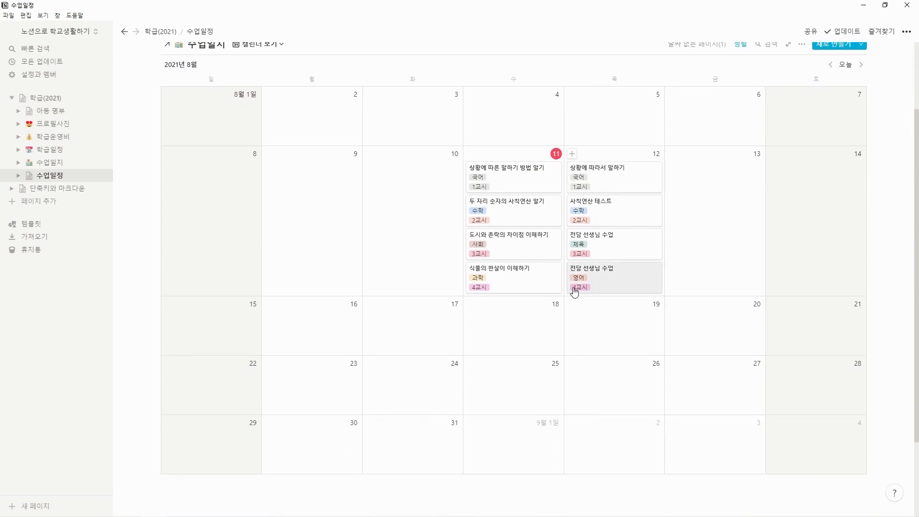
{"action": "scroll", "coordinate": [570, 283], "scroll_direction": "up", "scroll_amount": 2}
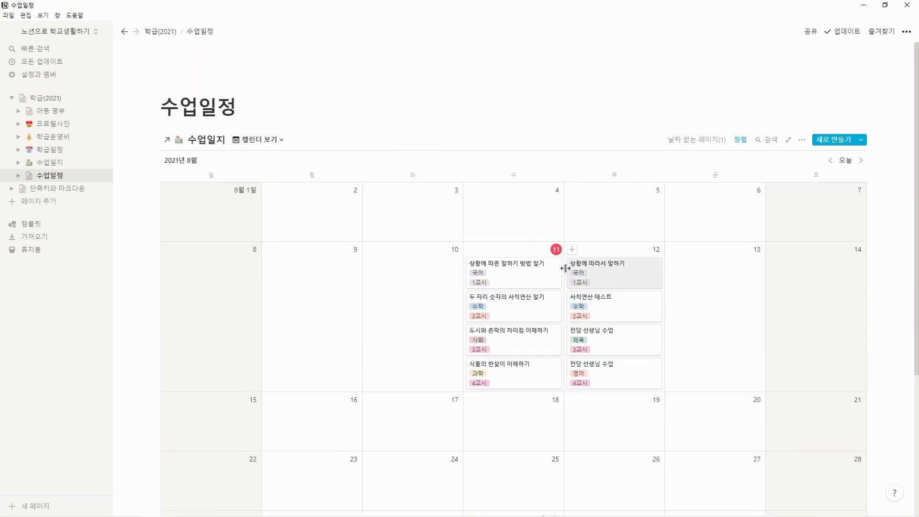